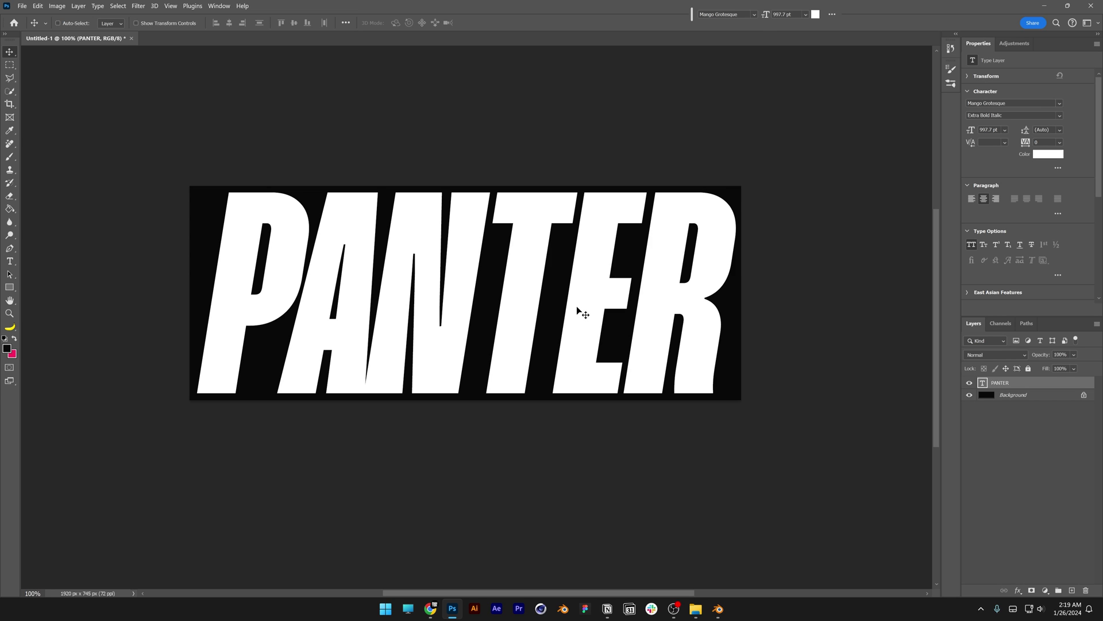
- Toggle the PANTER text layer off and on, then switch to the empty Blender scene
scroll(578, 306, "up", 2, "alt")
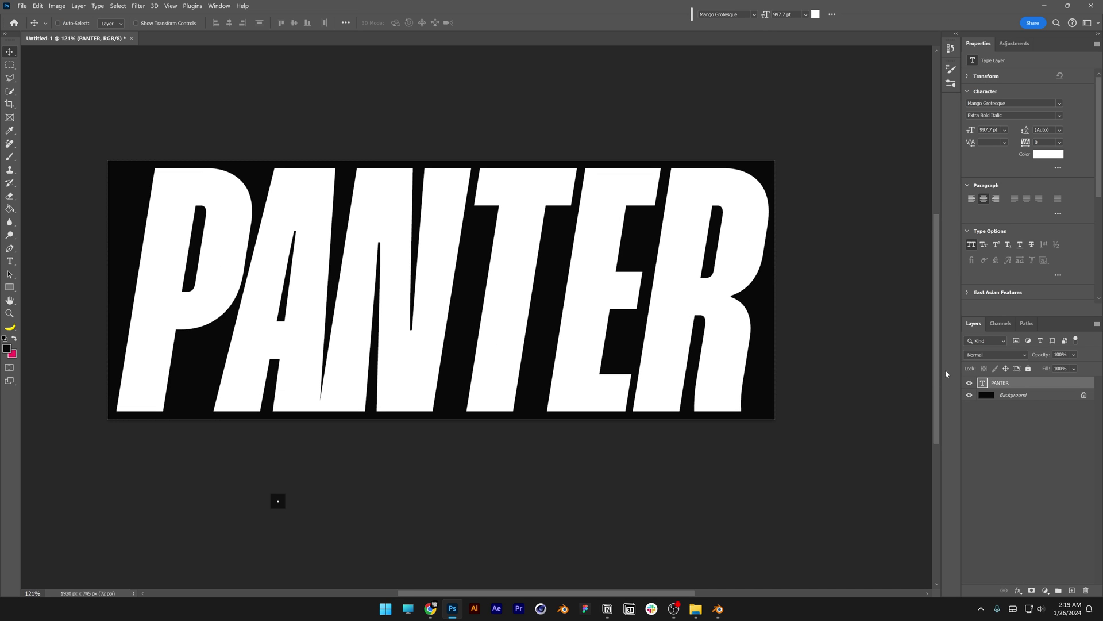
left_click(970, 382)
left_click(969, 382)
scroll(280, 180, "up", 1, "alt")
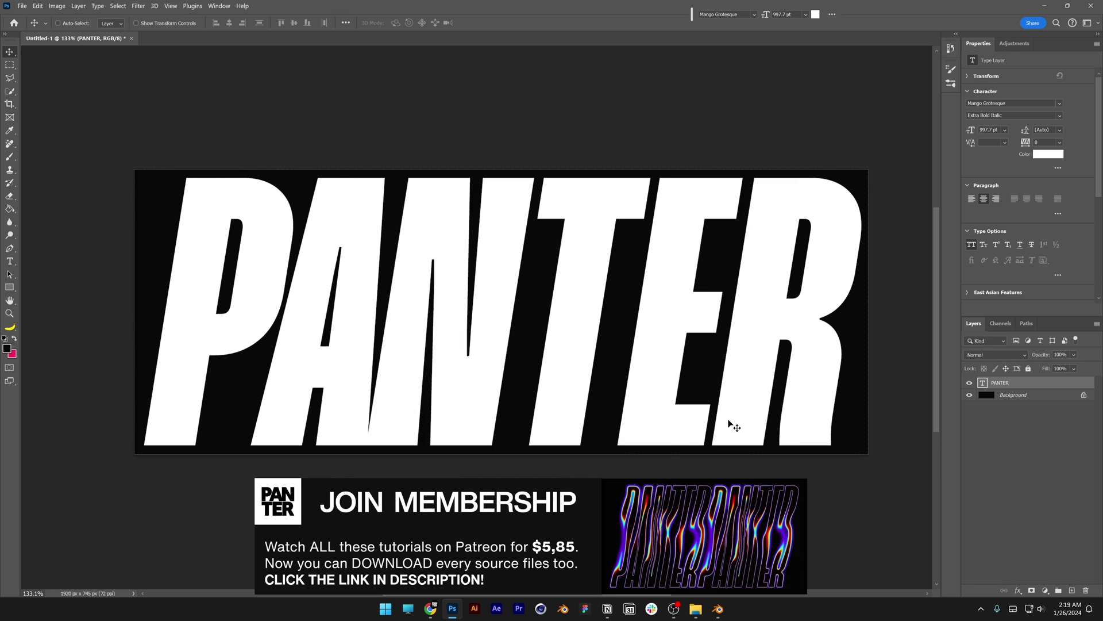
key("alt+Tab")
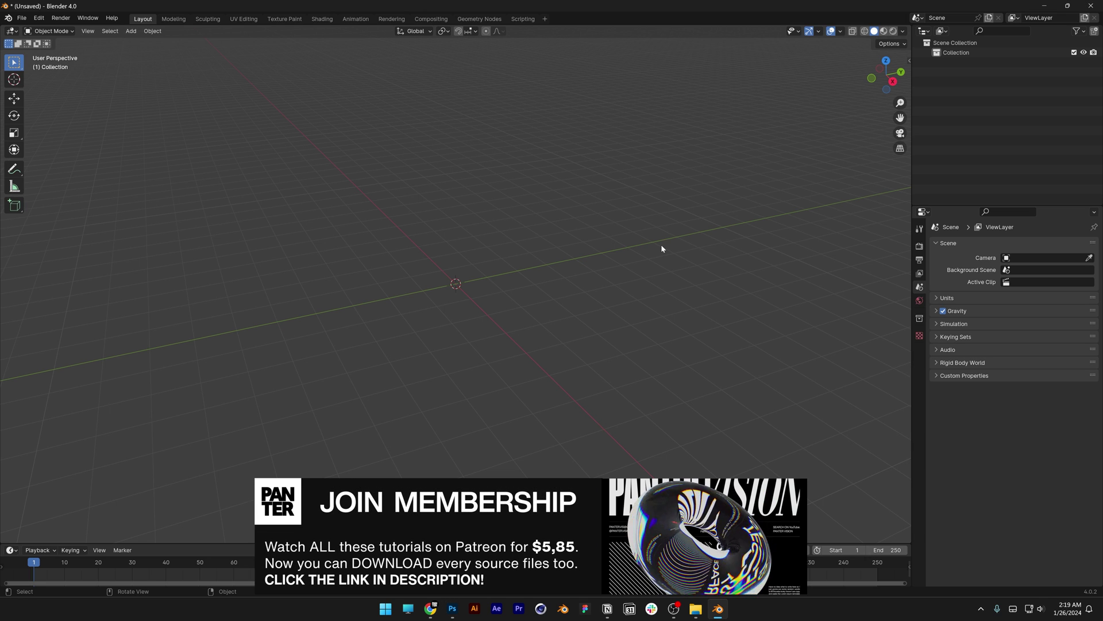
key("shift+a")
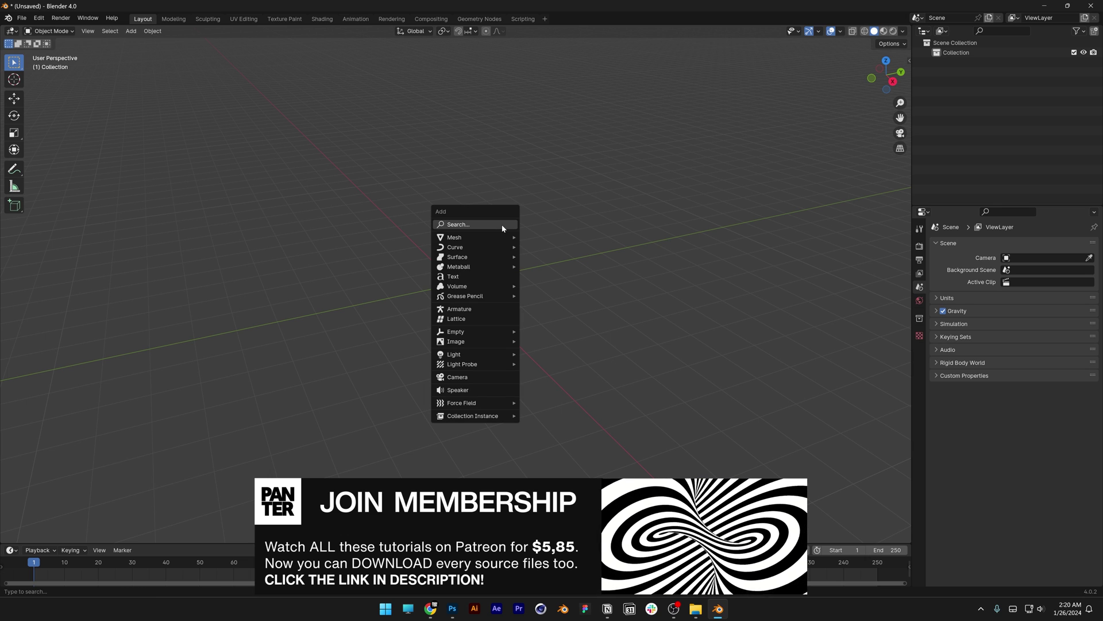
mouse_move(494, 342)
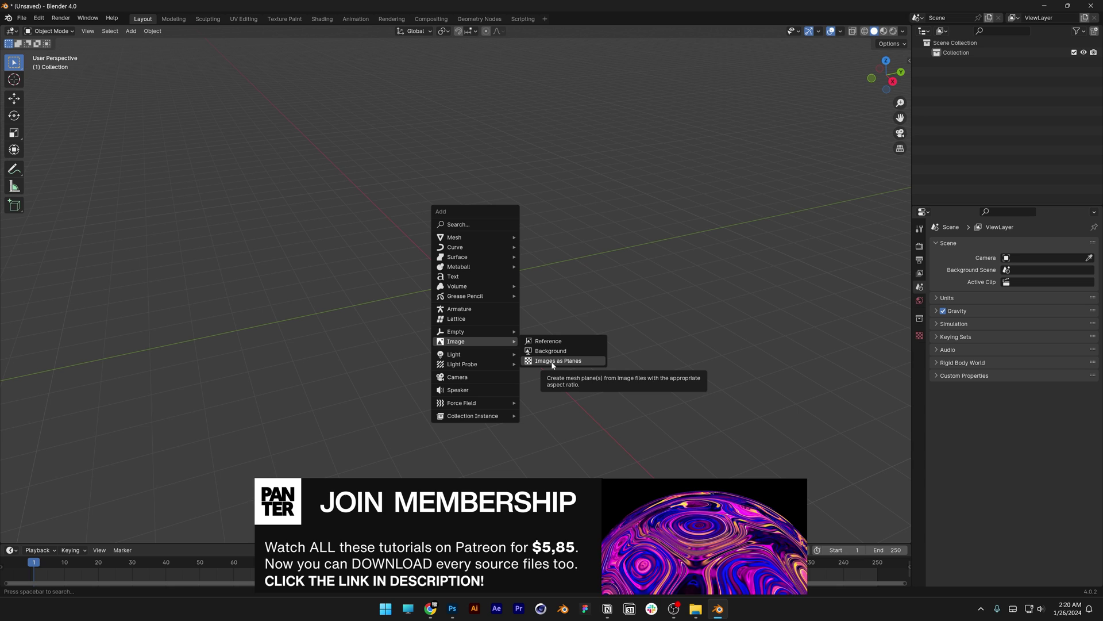
- Search add-ons for 'Imag', enable Import Images as Planes, and save the preferences
left_click(38, 17)
left_click(64, 142)
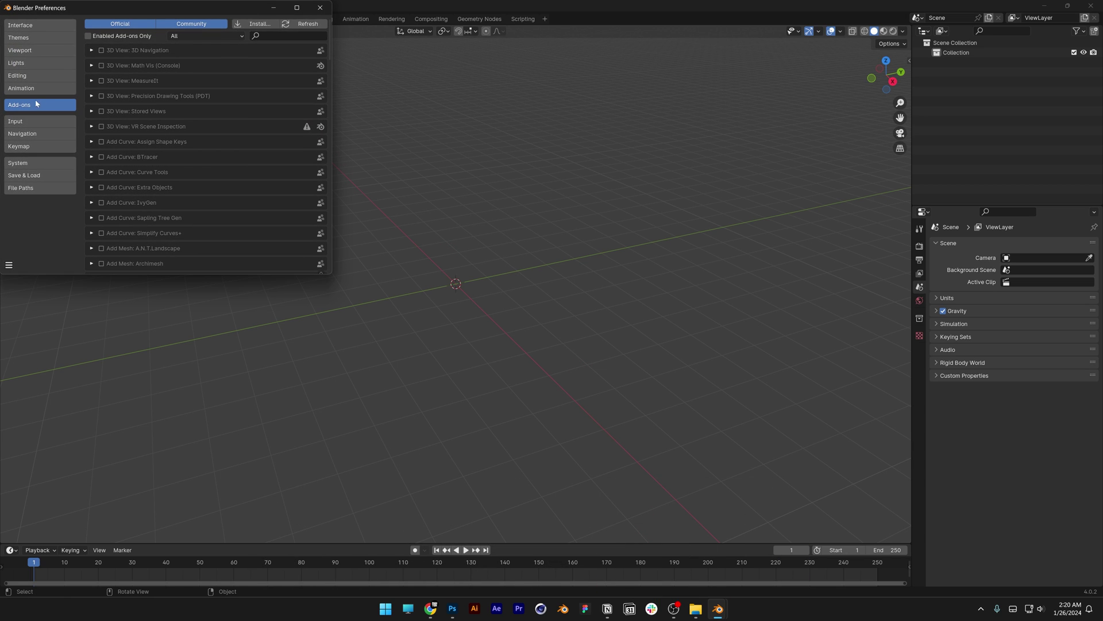
left_click(277, 37)
type("Imag")
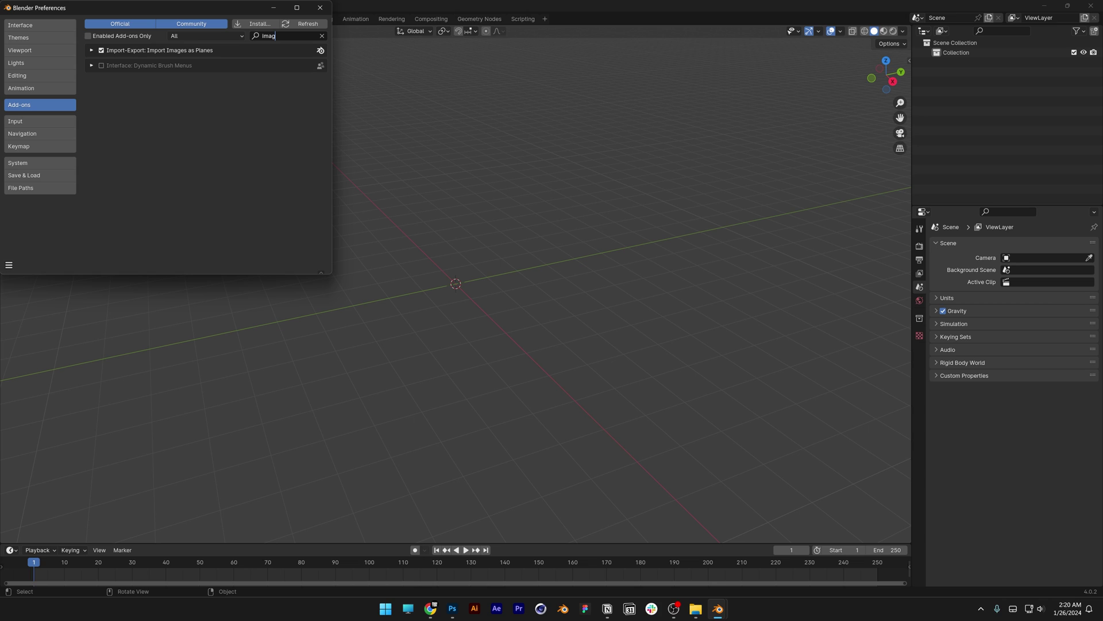
left_click(9, 265)
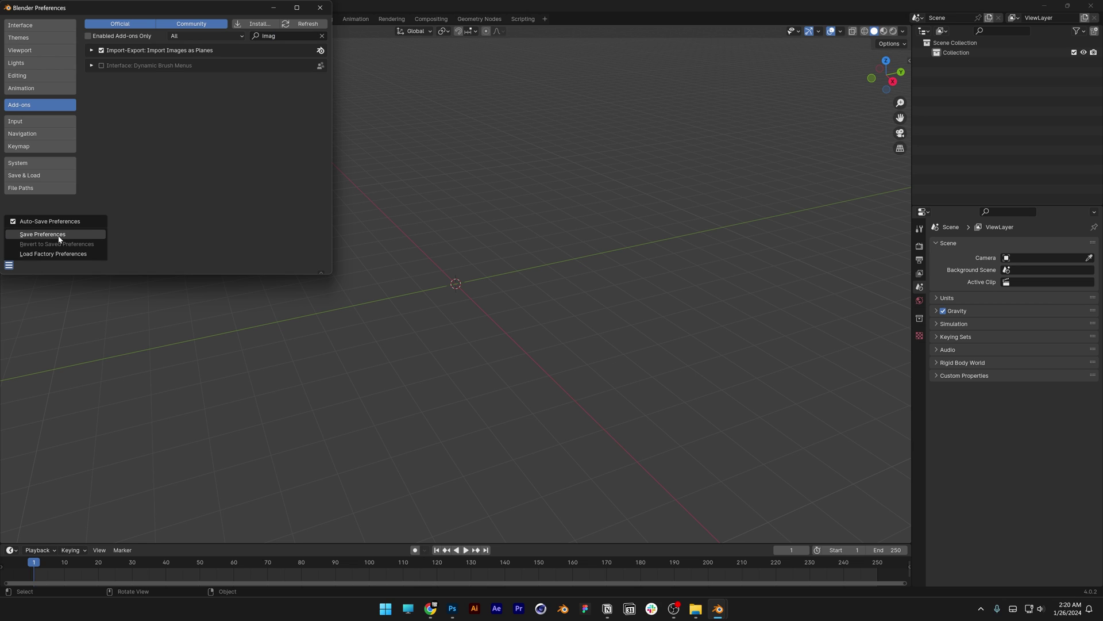
left_click(60, 239)
left_click(463, 268)
- Import TXT.jpg as a plane using Add > Image > Images as Planes
key("shift+a")
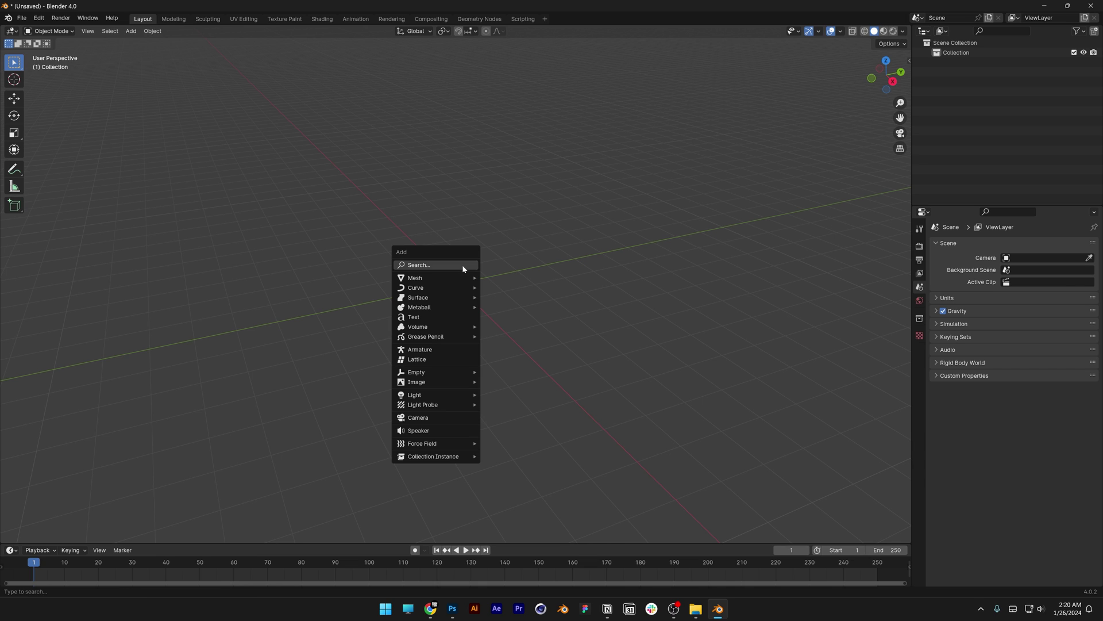
mouse_move(468, 383)
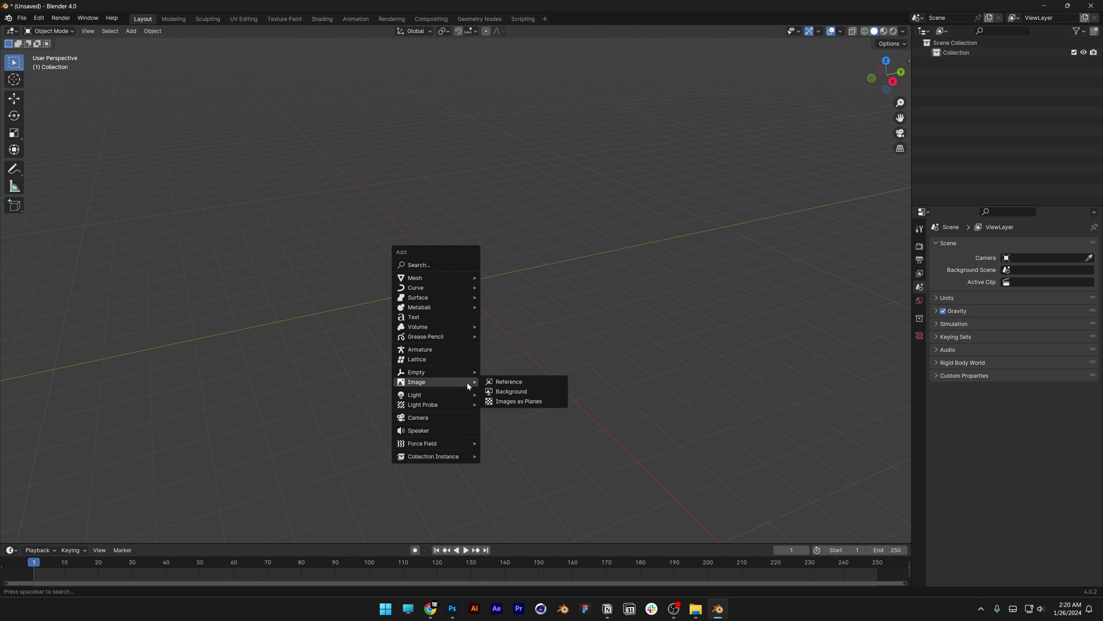
left_click(535, 402)
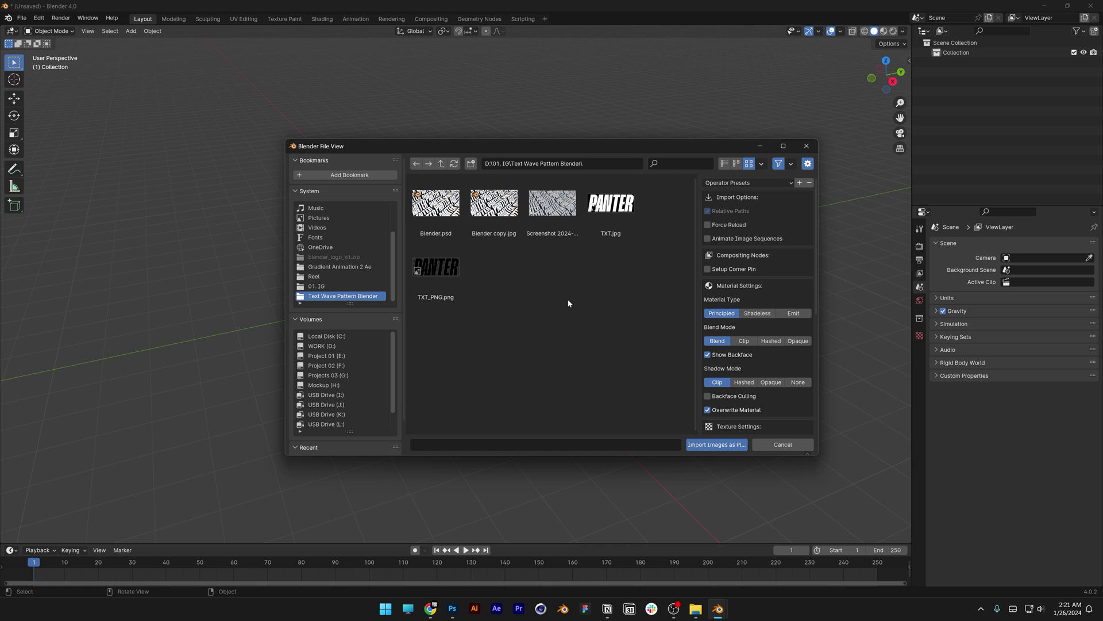
left_click(617, 206)
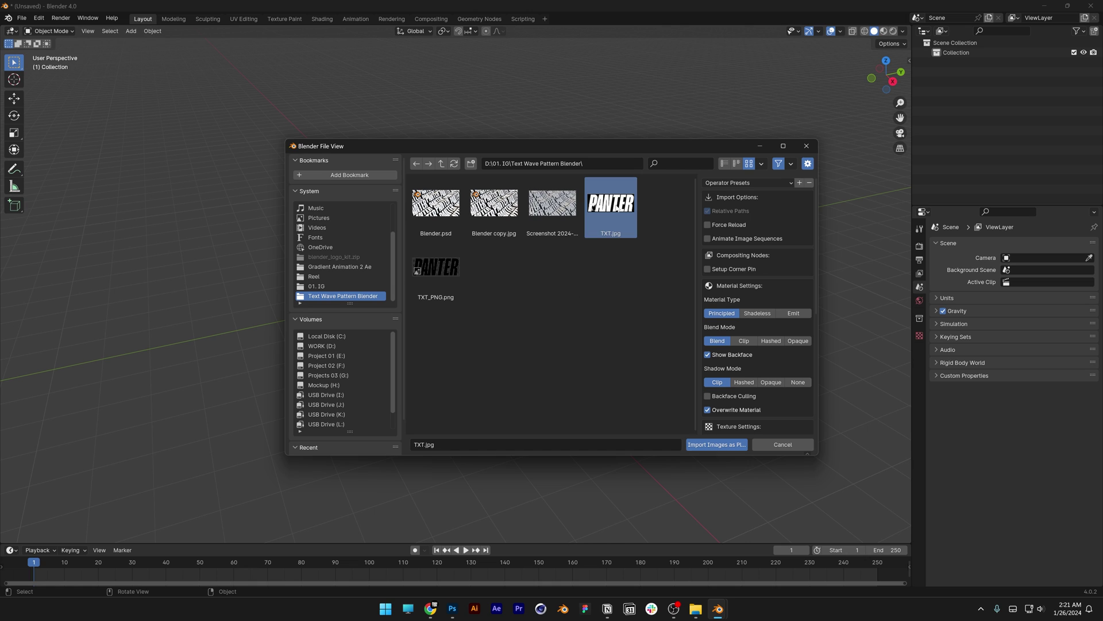
left_click(717, 445)
- Switch to Material Preview shading and orbit to a near-front view, keeping X rotation at 0°
scroll(569, 287, "up", 1)
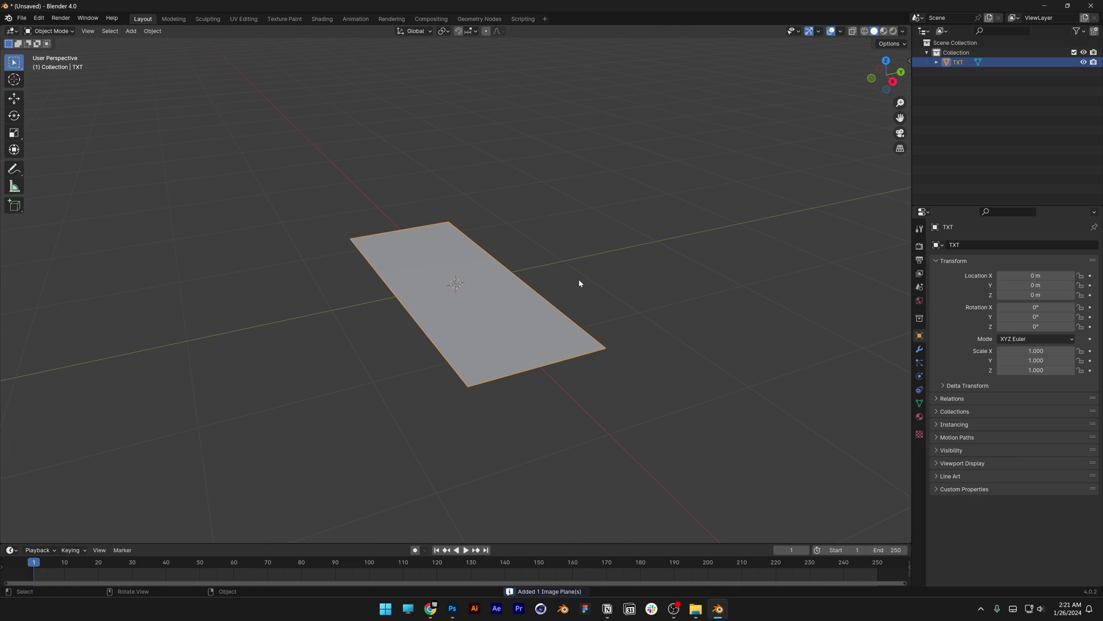
left_click(884, 32)
middle_click_drag(548, 257, 649, 323)
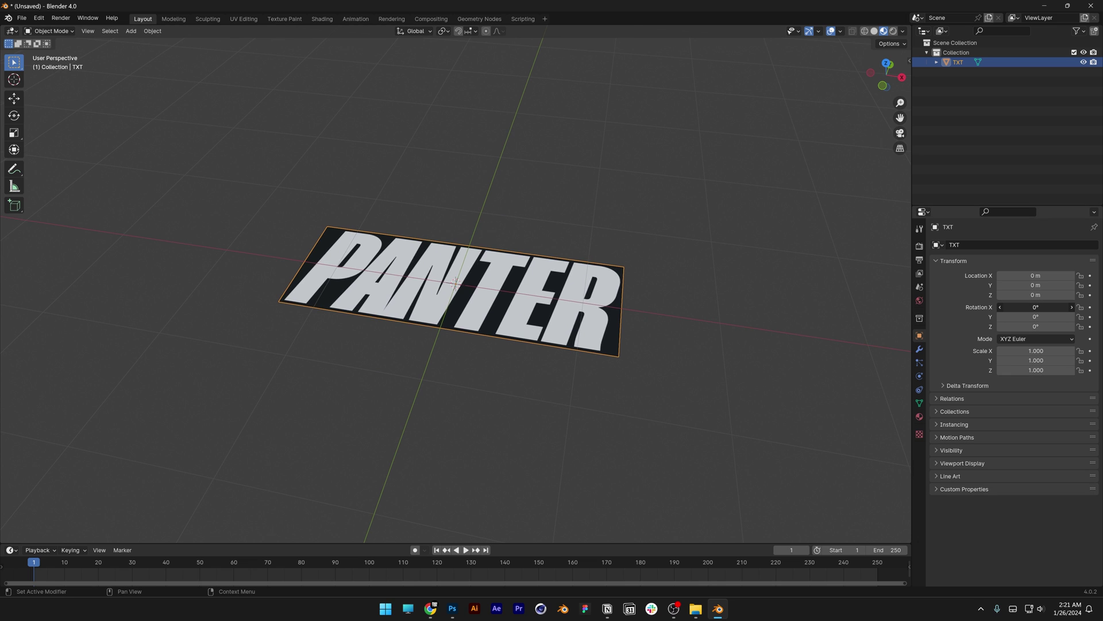
mouse_move(1035, 307)
left_mouse_down()
mouse_move(1017, 307)
mouse_move(1058, 307)
mouse_move(1035, 307)
left_mouse_up()
middle_click_drag(615, 233, 495, 190)
- In Edit Mode with edge select, add a loop cut across the plane
key("Tab")
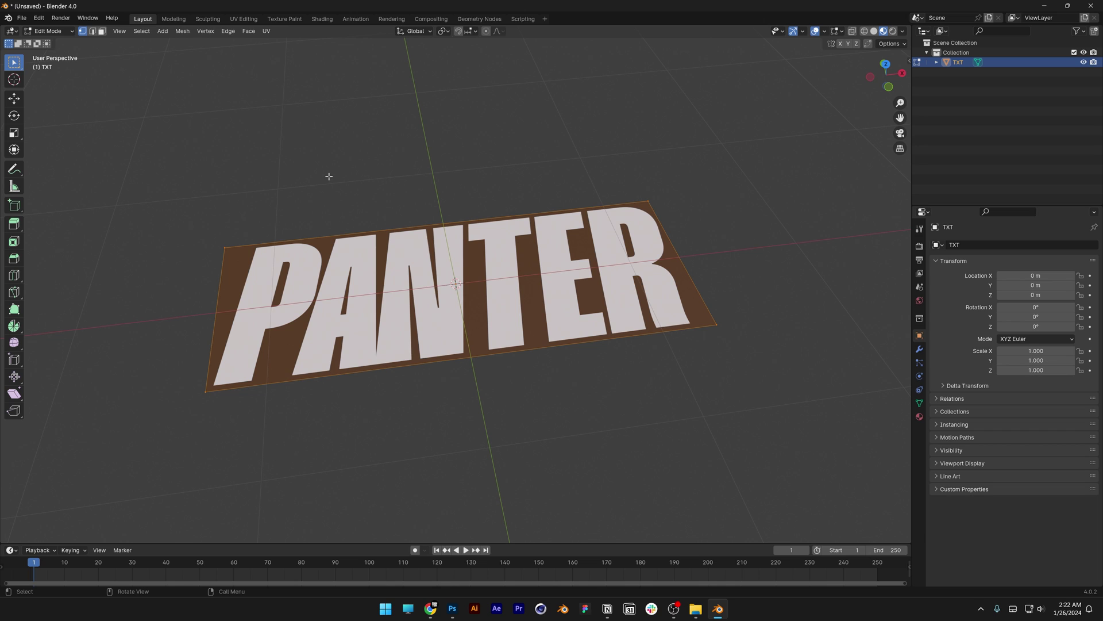
left_click(93, 32)
left_click(16, 279)
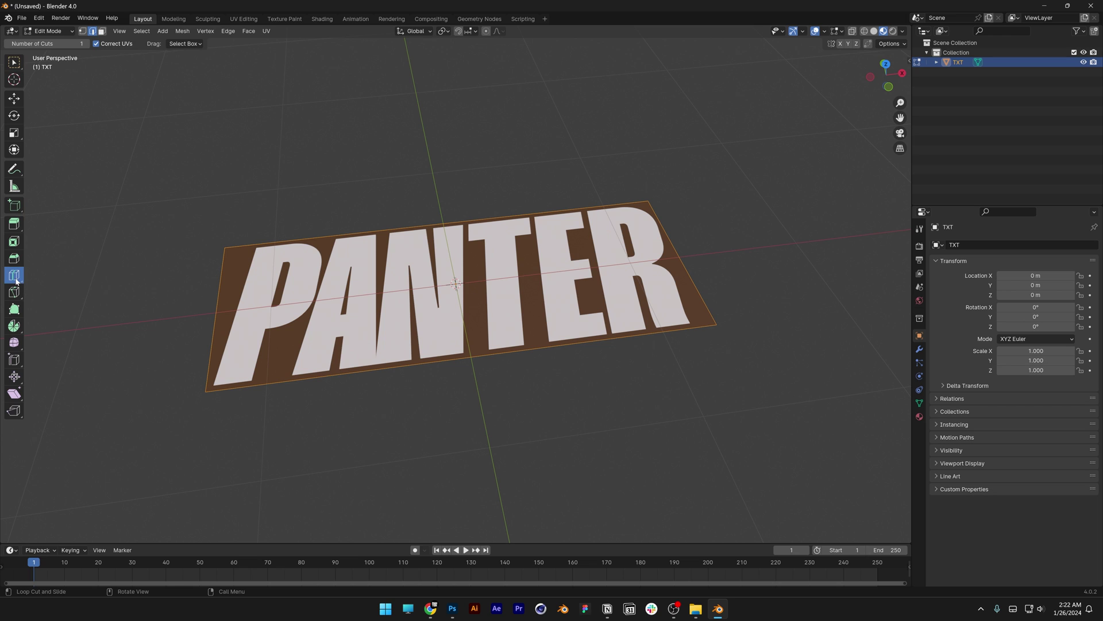
scroll(178, 286, "up", 2)
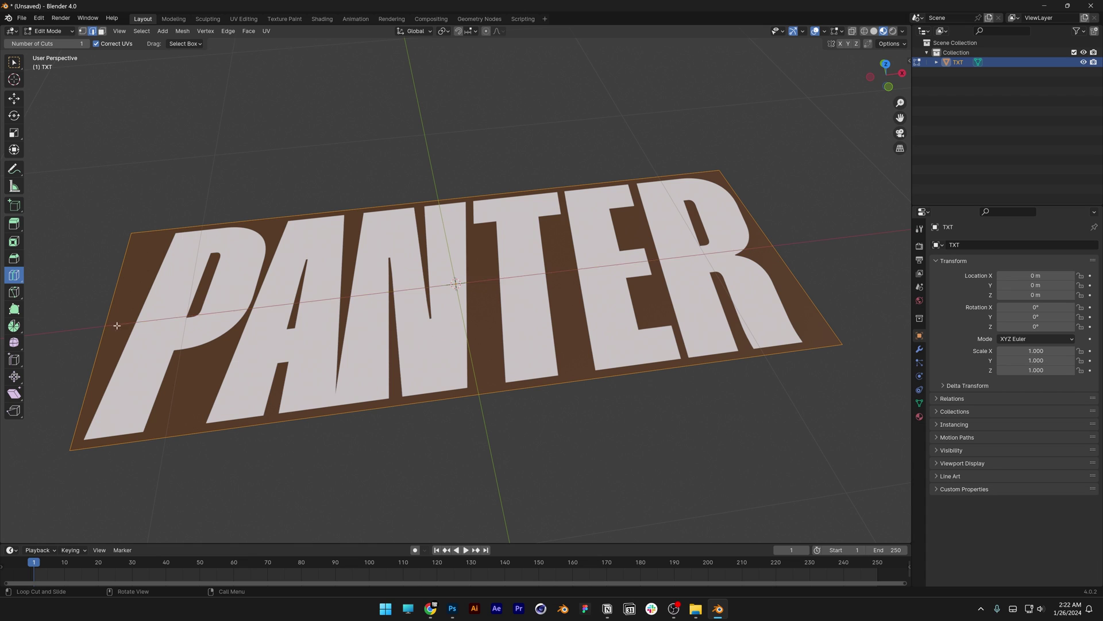
left_click(120, 325)
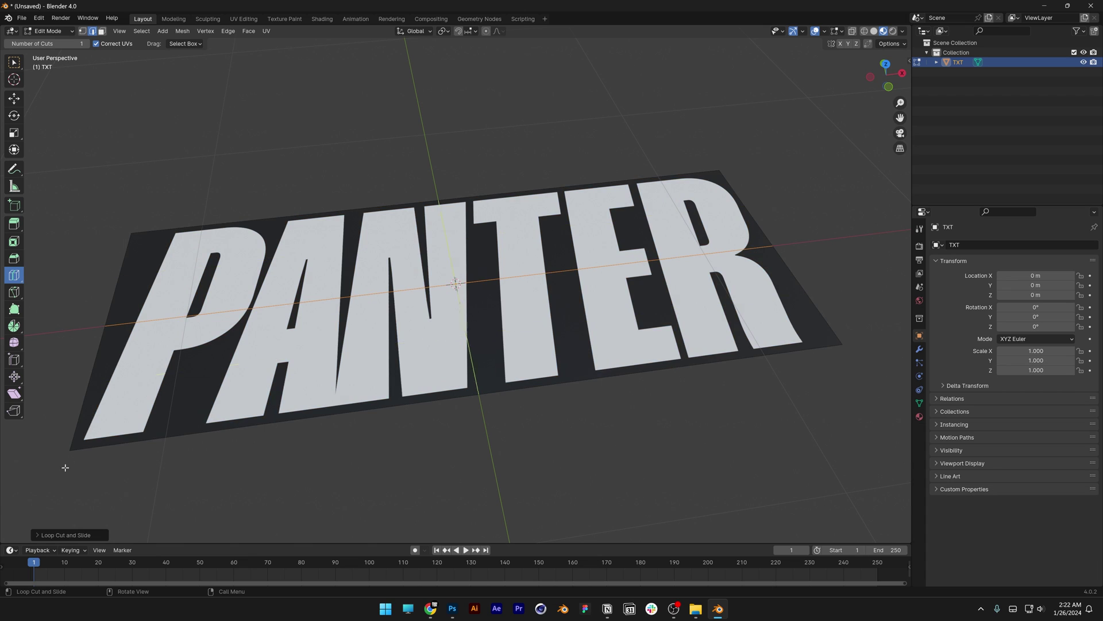
- Raise the loop cut's Number of Cuts to 15 and return to Object Mode
left_click(40, 535)
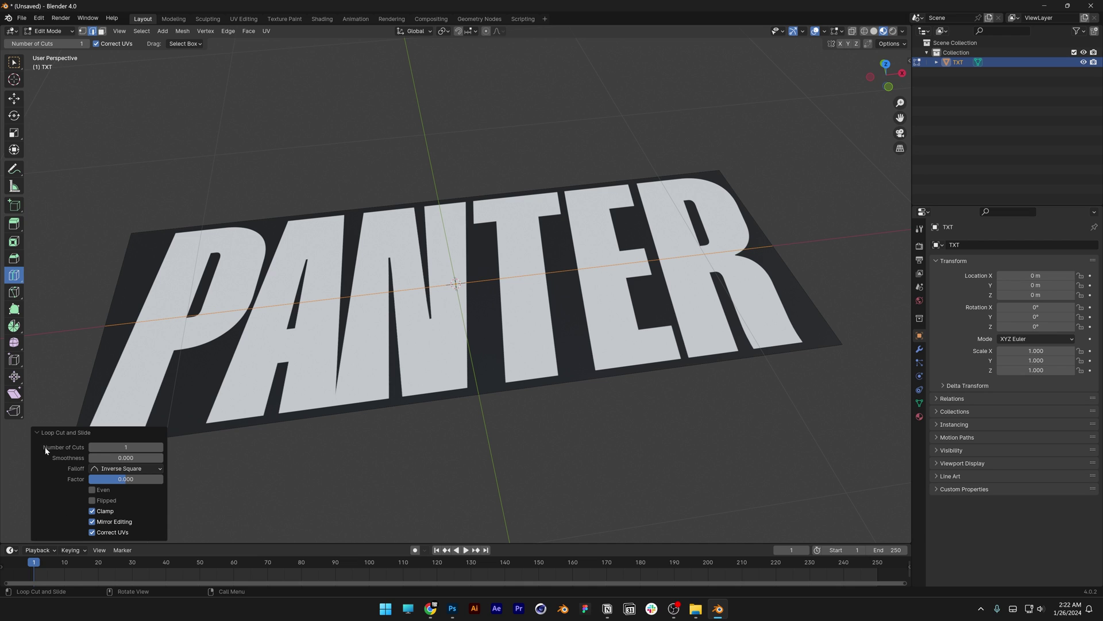
left_click_drag(126, 447, 169, 447)
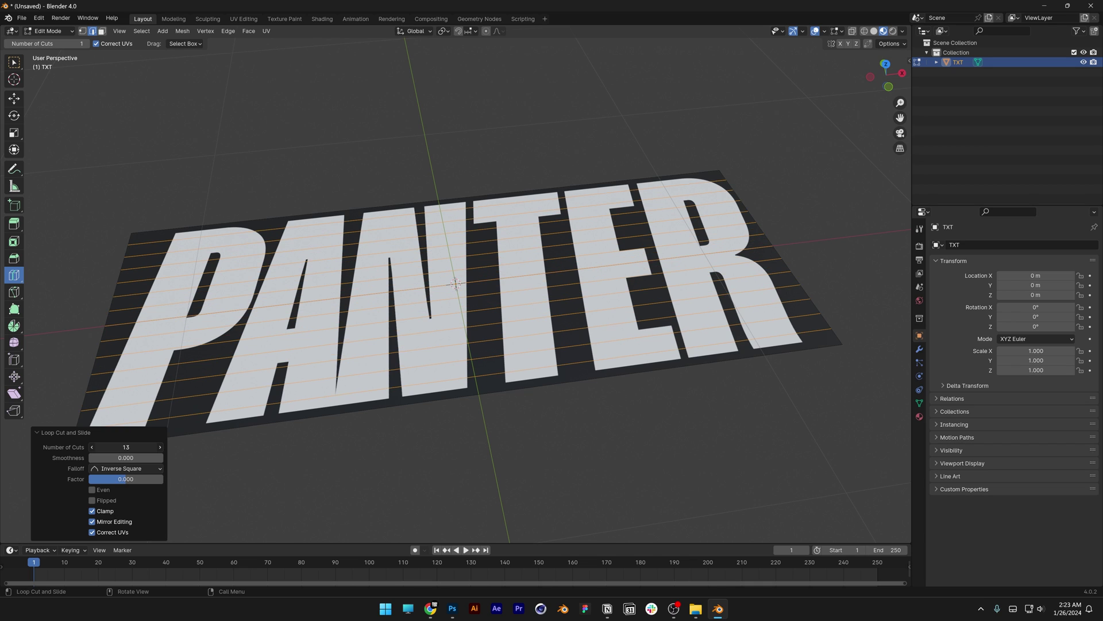
left_click_drag(169, 447, 174, 447)
left_click(64, 432)
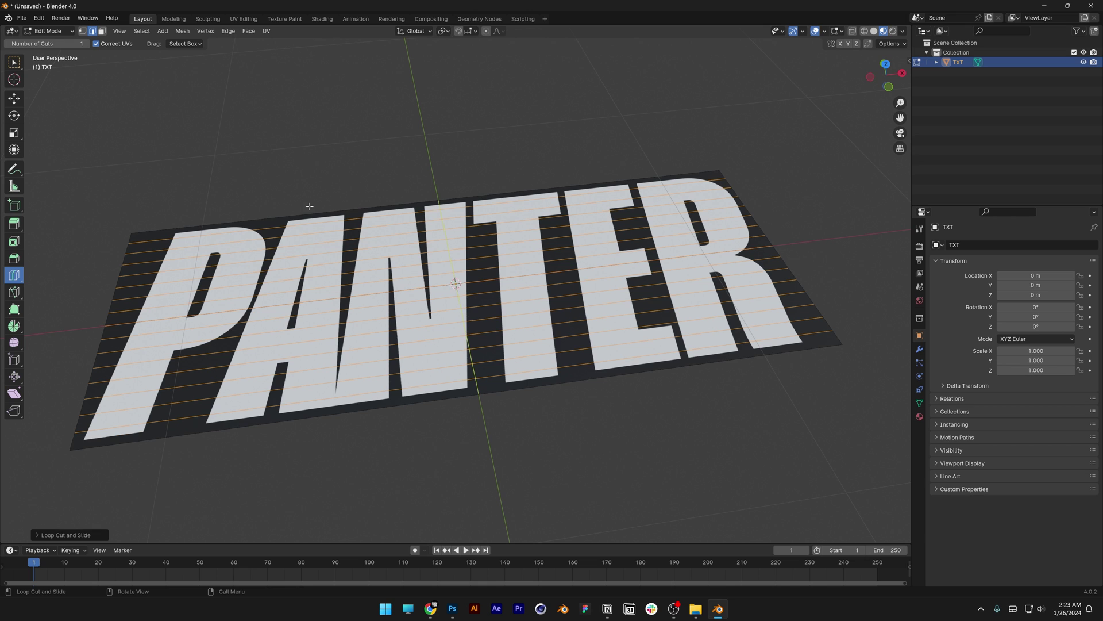
key("Tab")
- From top view, add an Array modifier to the TXT plane
key("KP_7")
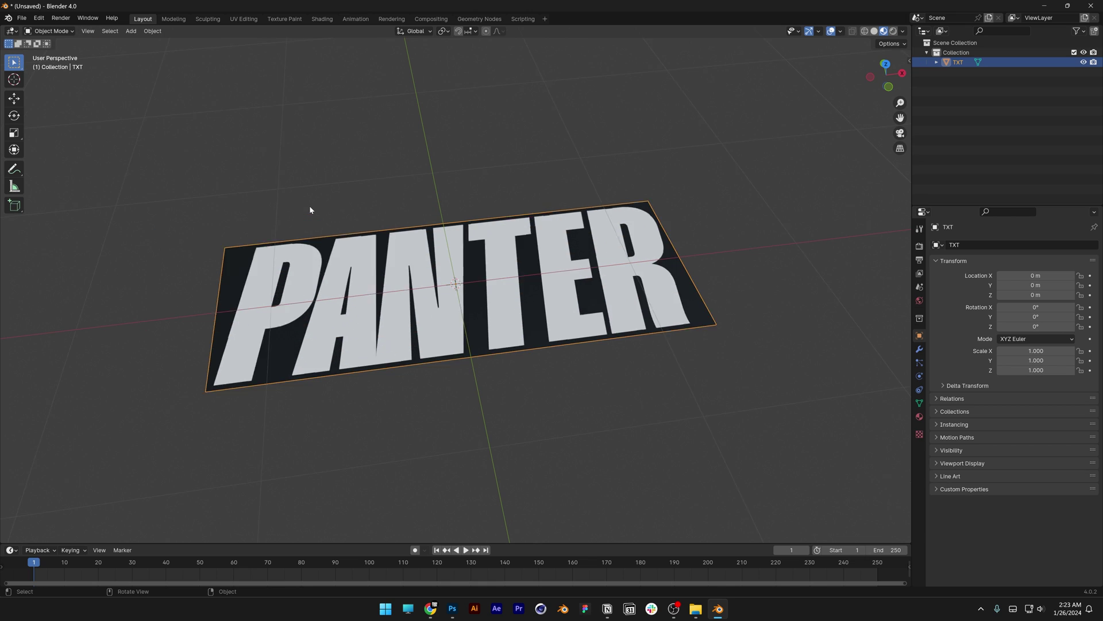
left_click(919, 350)
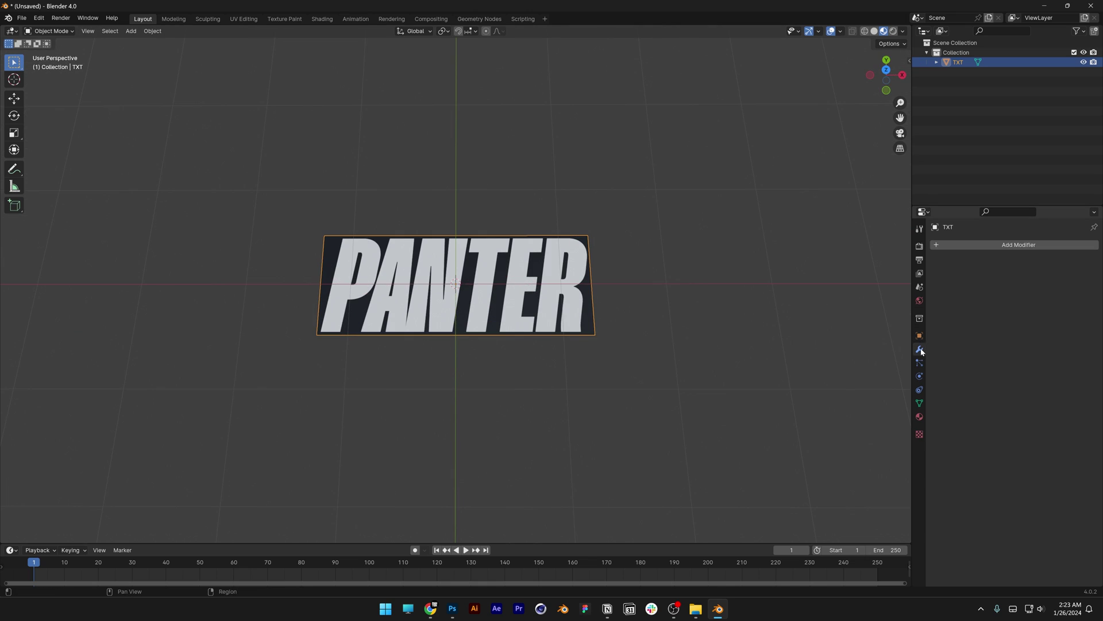
left_click(1018, 248)
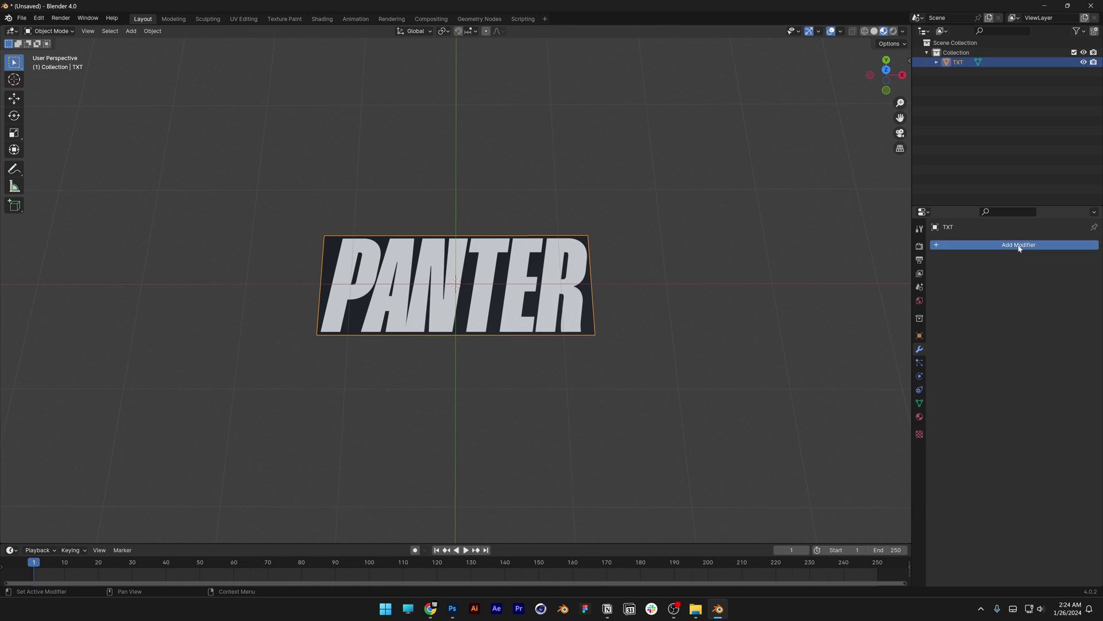
left_click(1019, 246)
type("arre")
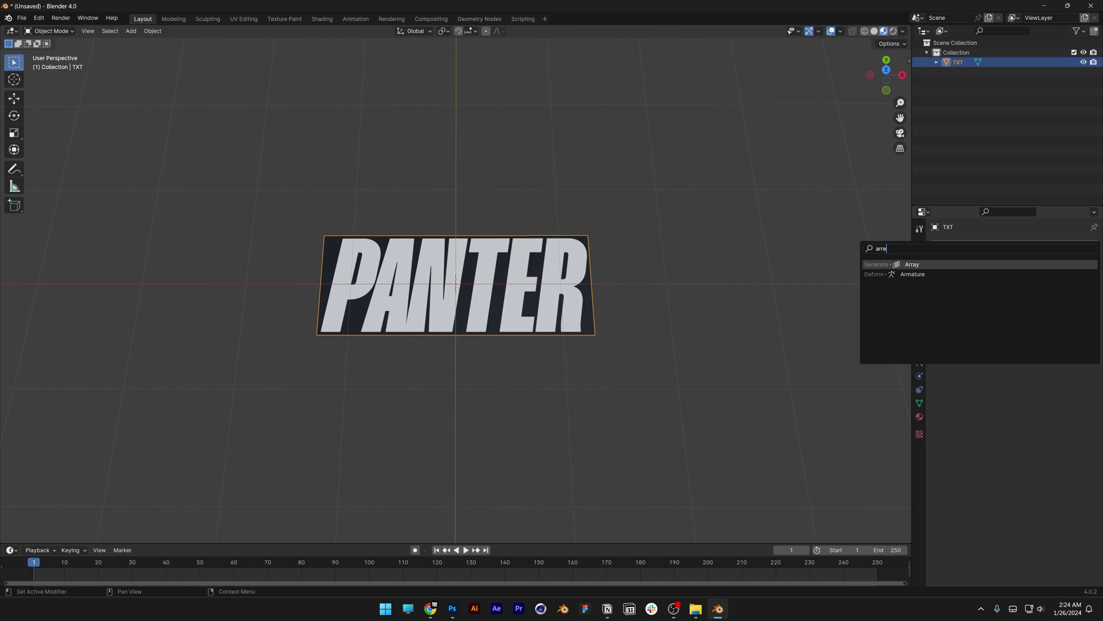
key("Return")
scroll(730, 182, "down", 4)
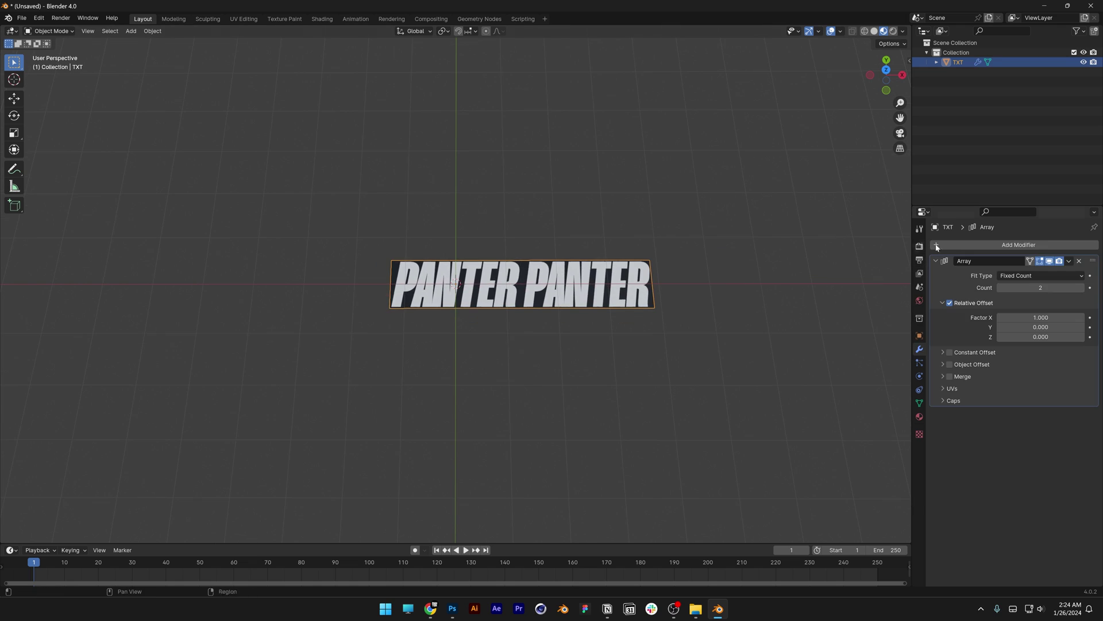
left_click_drag(1018, 287, 1027, 287)
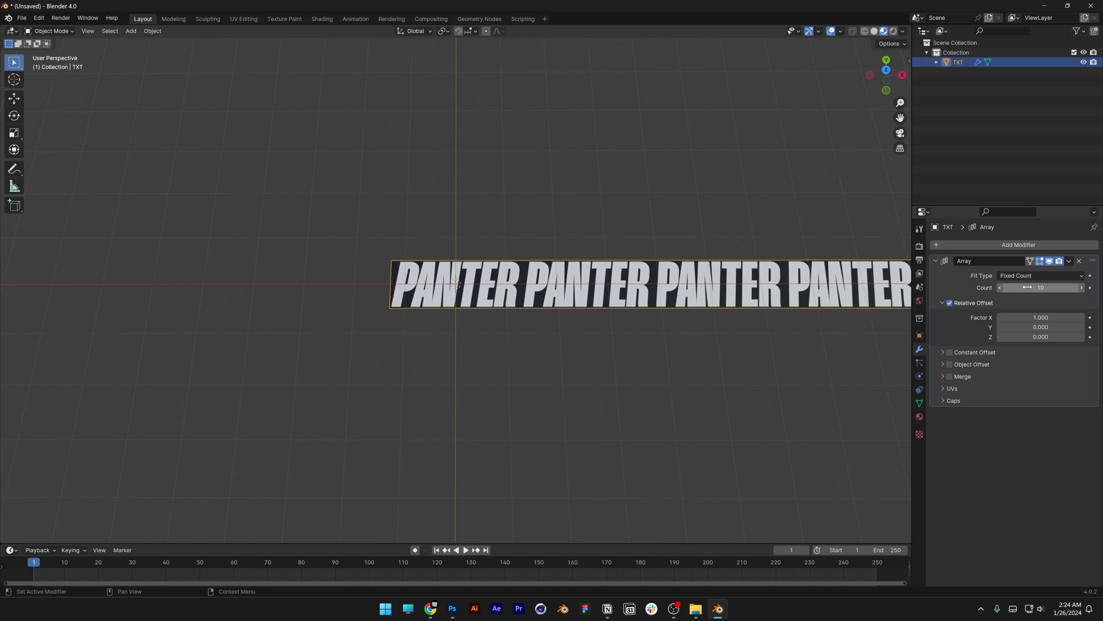
key("ctrl+z")
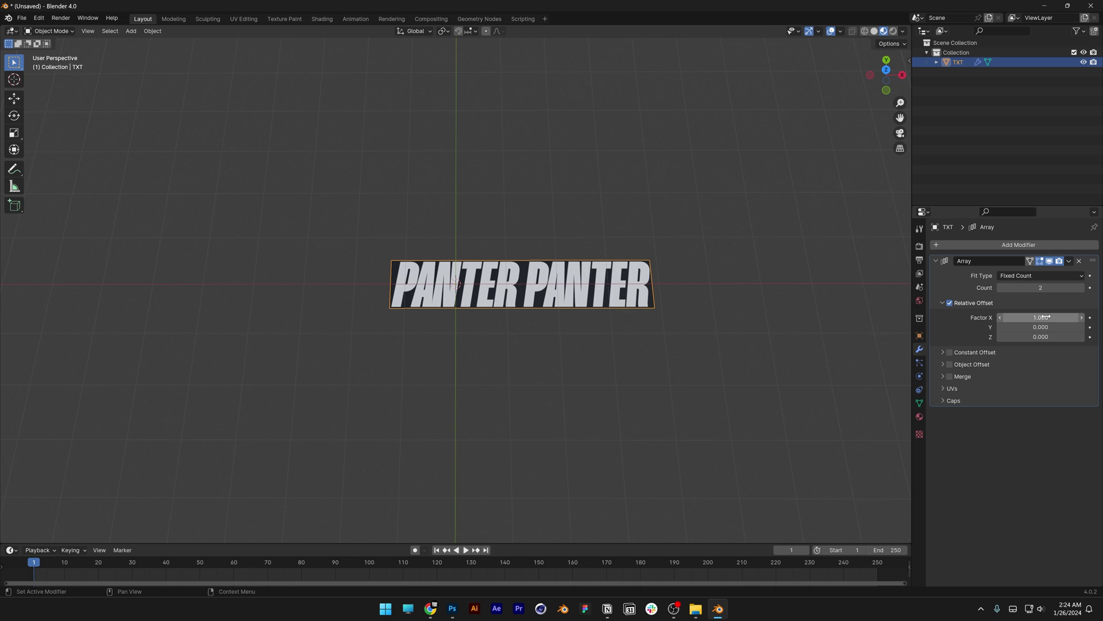
- Set the array's relative offset to X 0, Y 1 and raise Count to 10
left_click(1011, 317)
type("0")
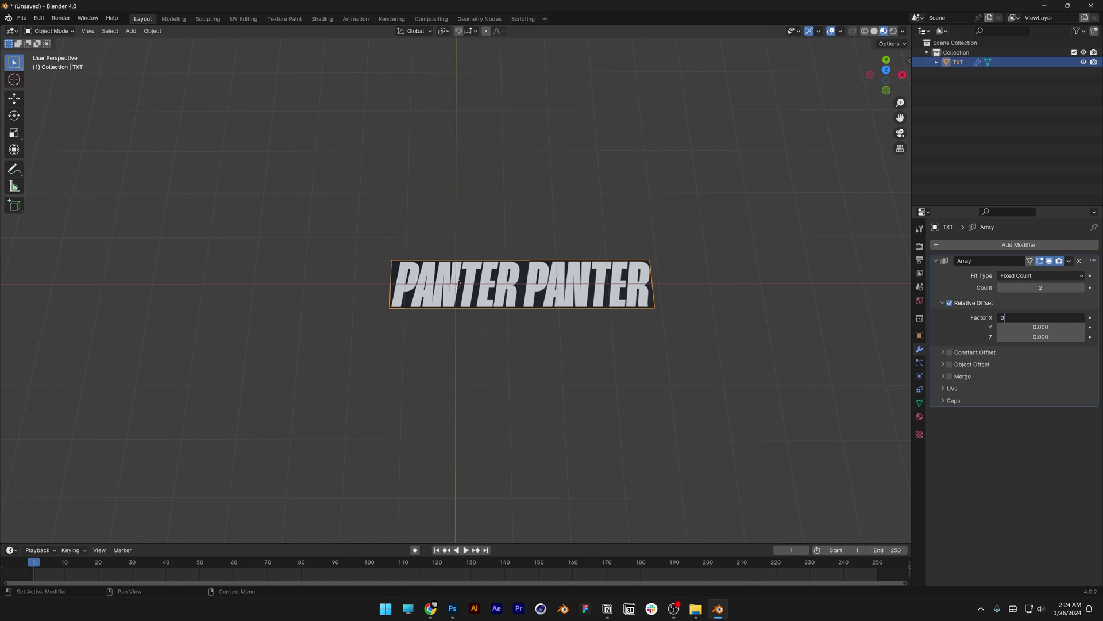
key("Tab")
type("1")
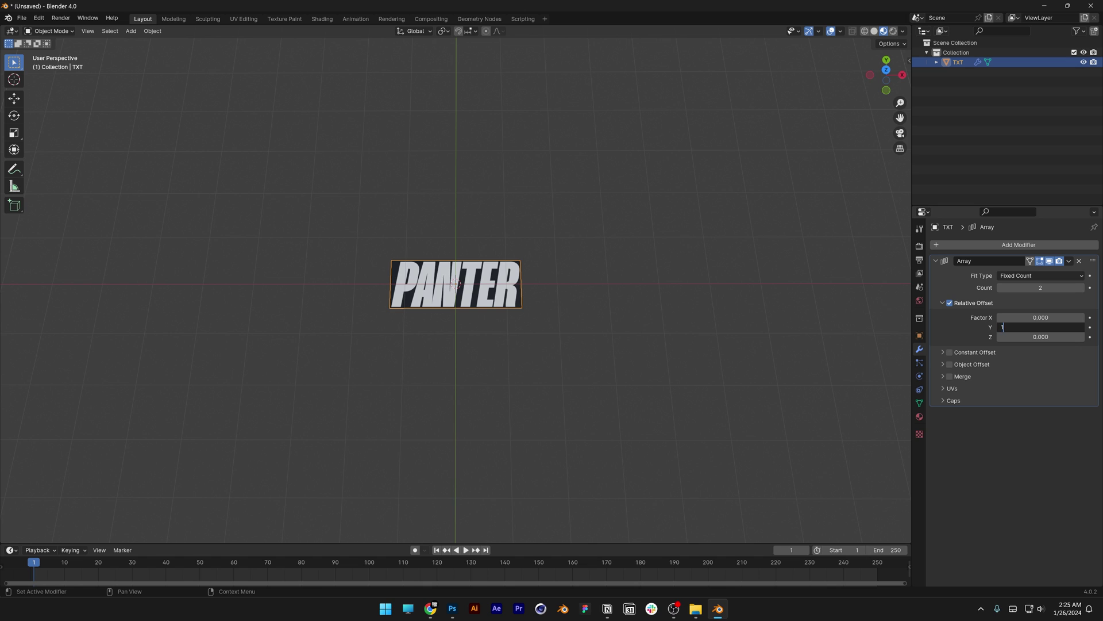
key("Return")
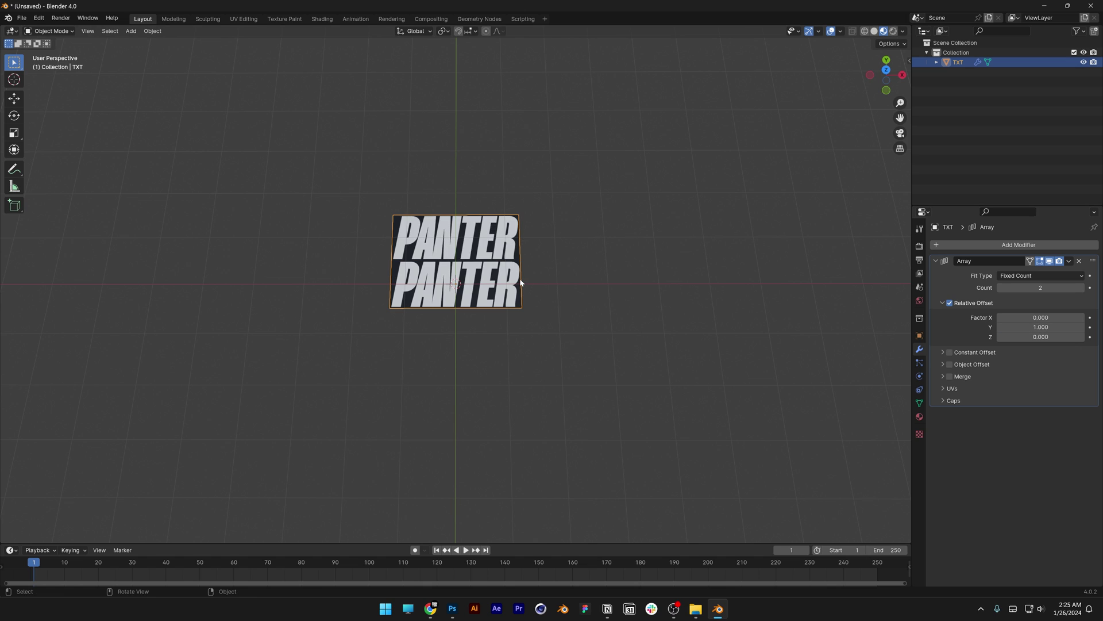
left_click_drag(1034, 287, 1063, 287)
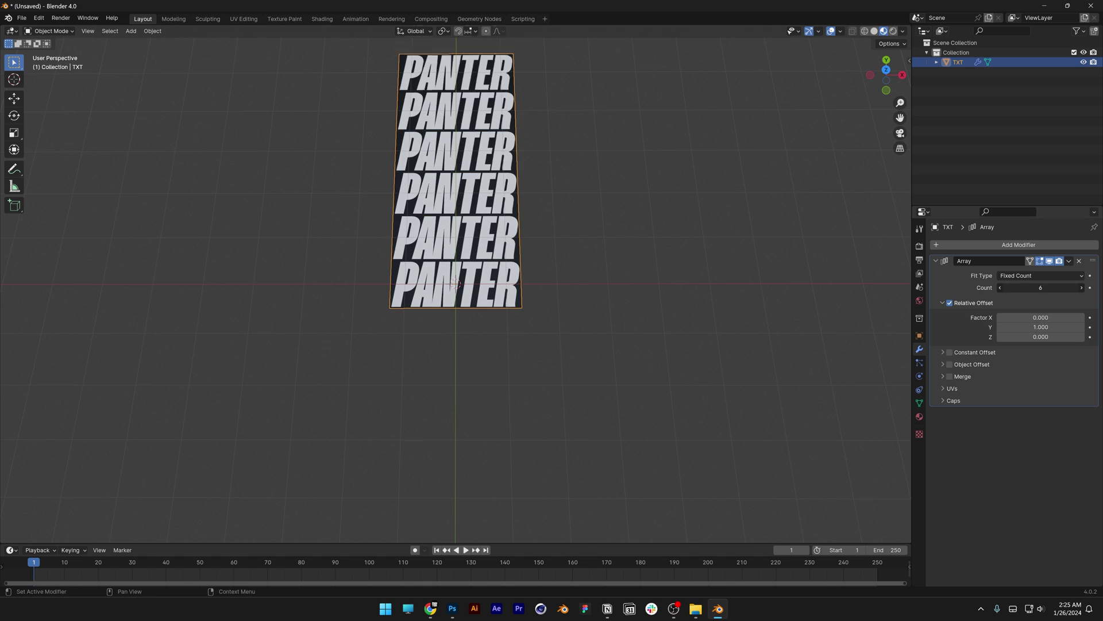
middle_click_drag(685, 239, 673, 409, "shift")
left_click_drag(1028, 287, 1039, 289)
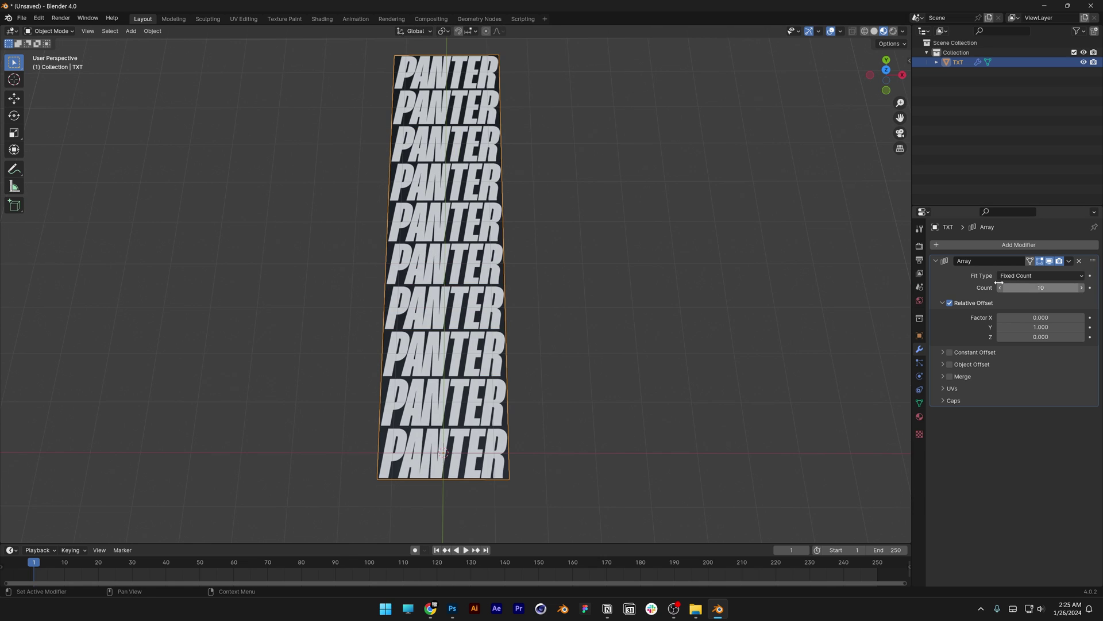
- Duplicate the Array modifier into Array.001 and collapse the first array
scroll(751, 227, "down", 1)
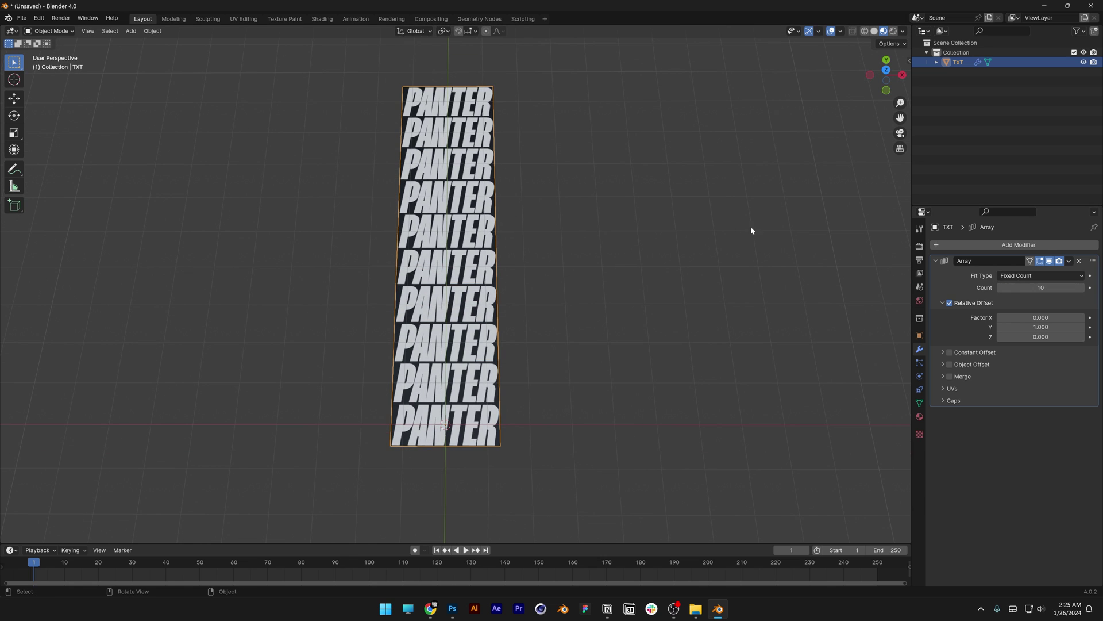
left_click(1069, 262)
left_click(1030, 282)
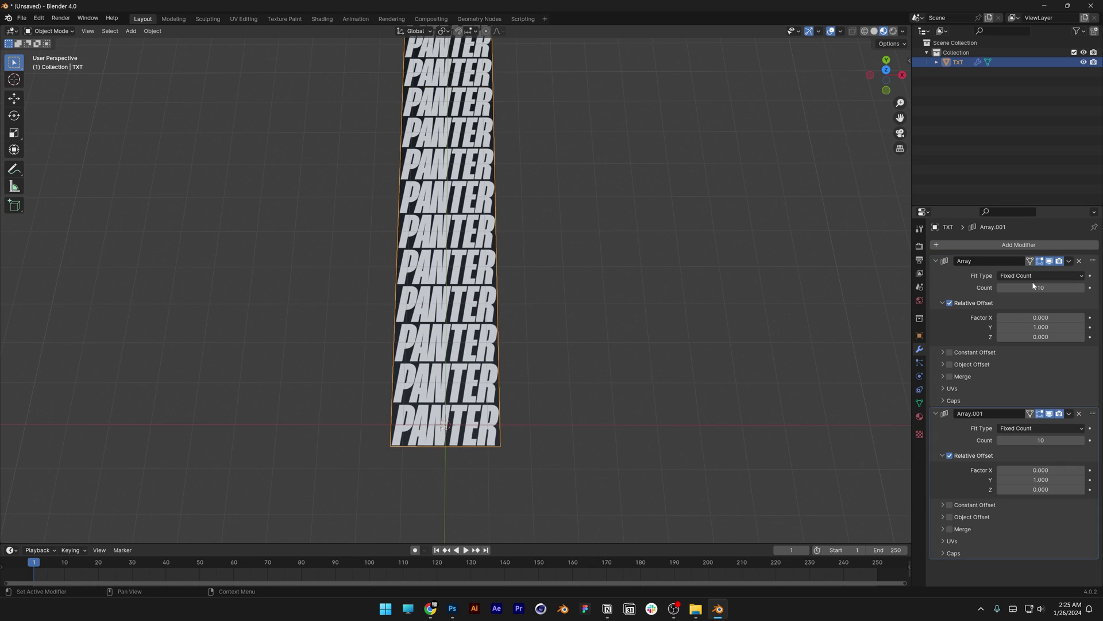
left_click(936, 261)
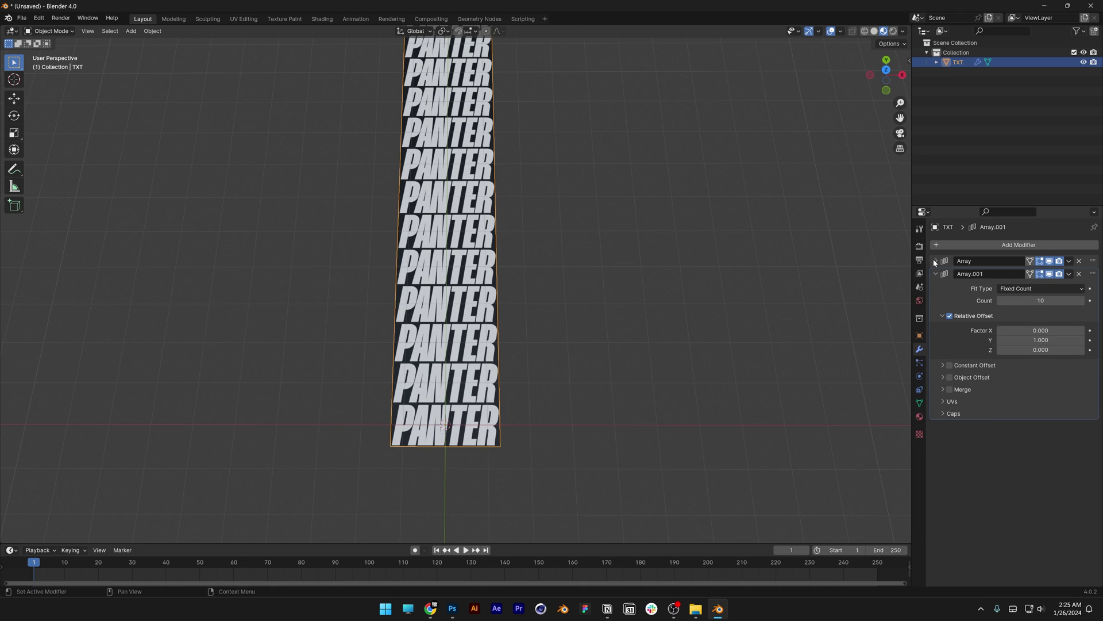
- Set Array.001's offset to X 1 and Y 0.05, then orbit around the staggered grid
double_click(1041, 331)
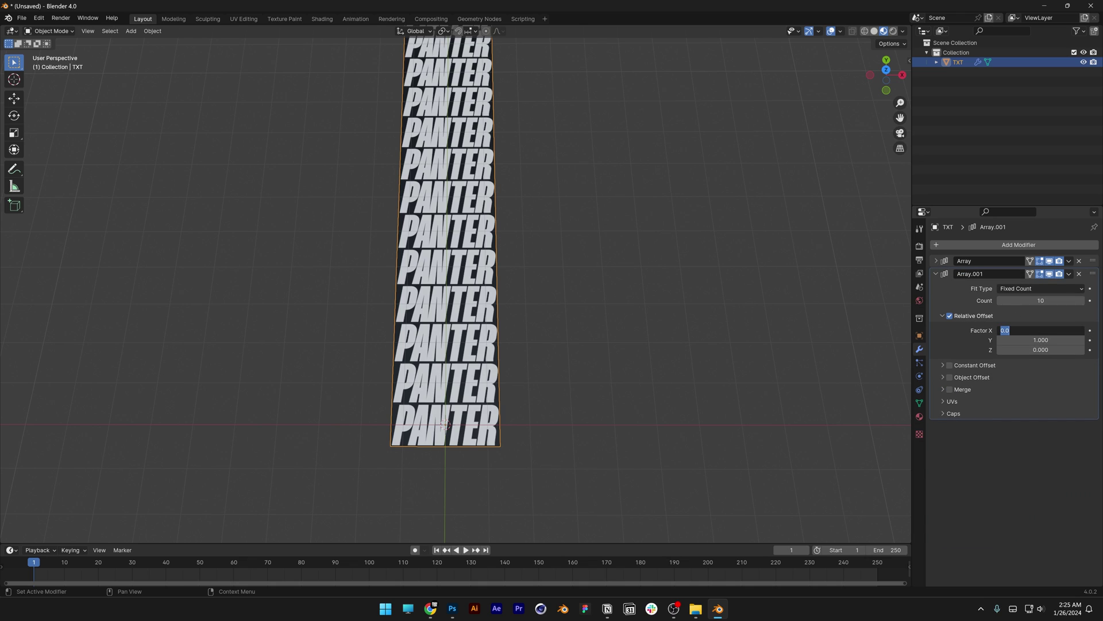
type("1")
key("Return")
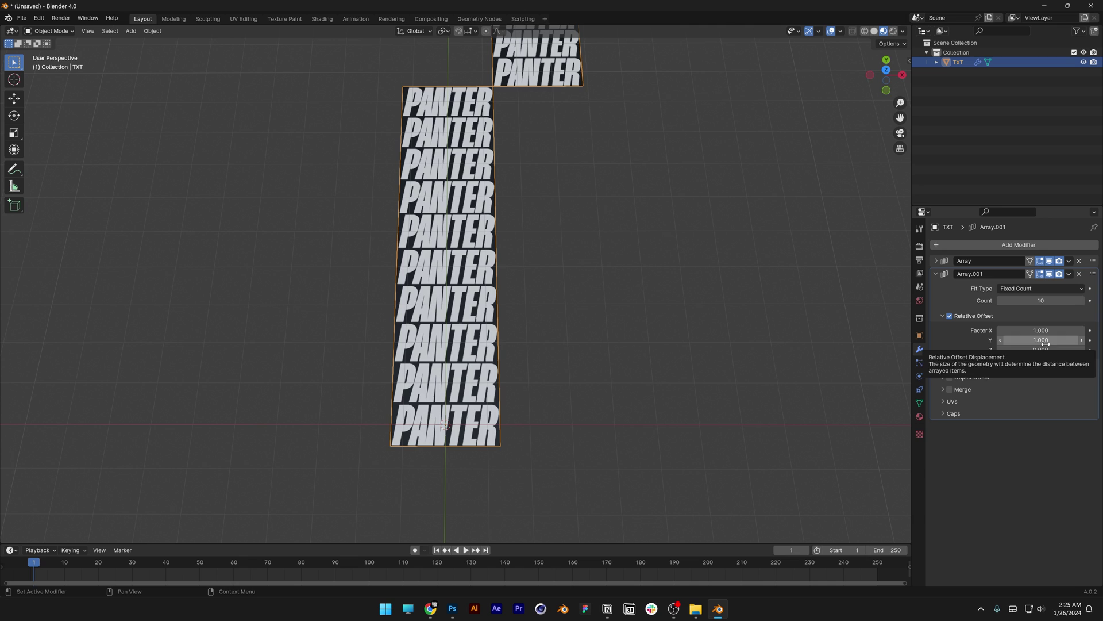
left_click_drag(1045, 343, 994, 344)
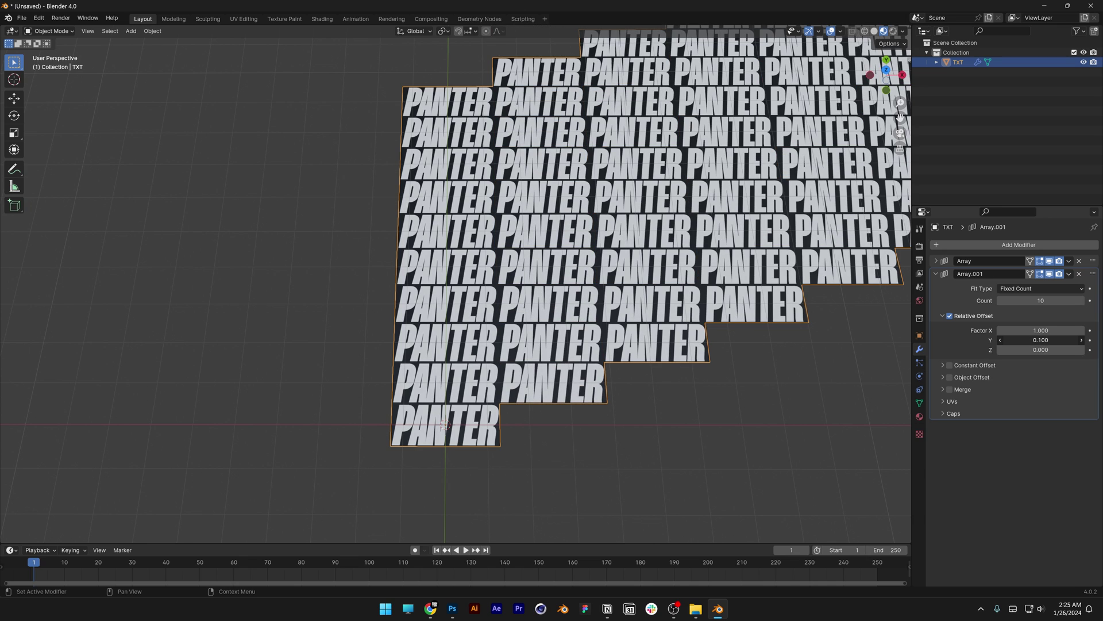
double_click(1040, 340)
type("05")
key("Return")
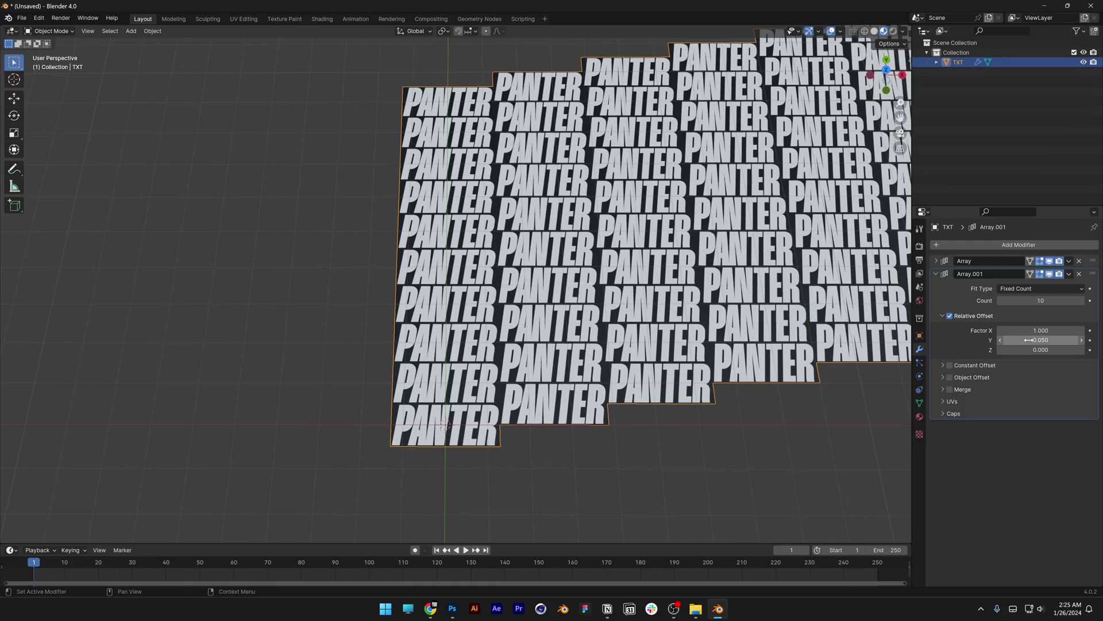
middle_click_drag(437, 325, 252, 343)
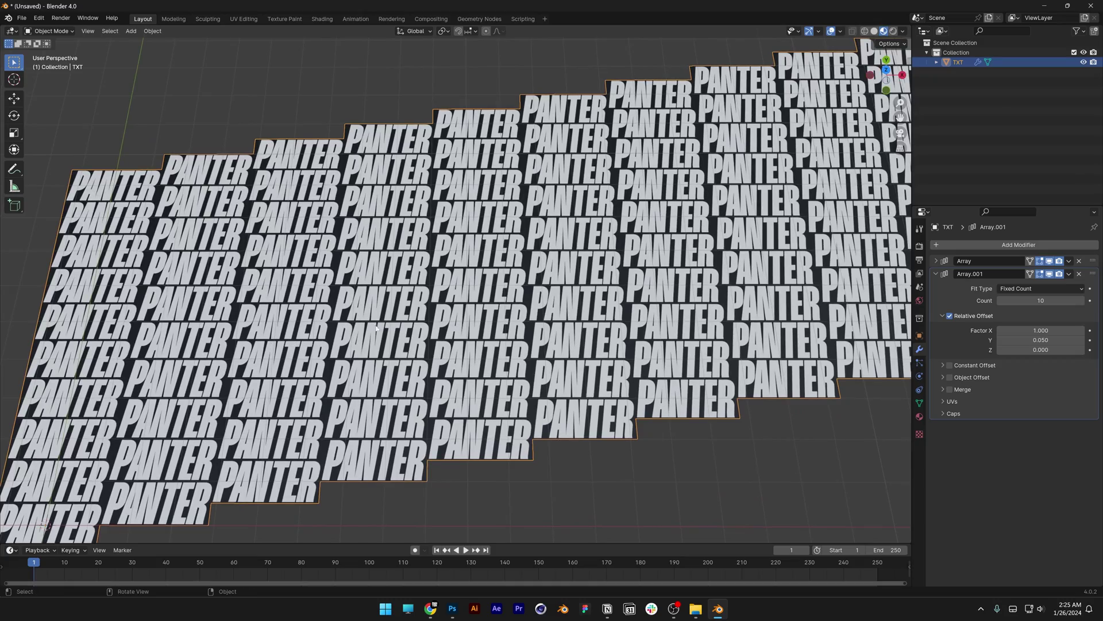
middle_click_drag(376, 327, 824, 259)
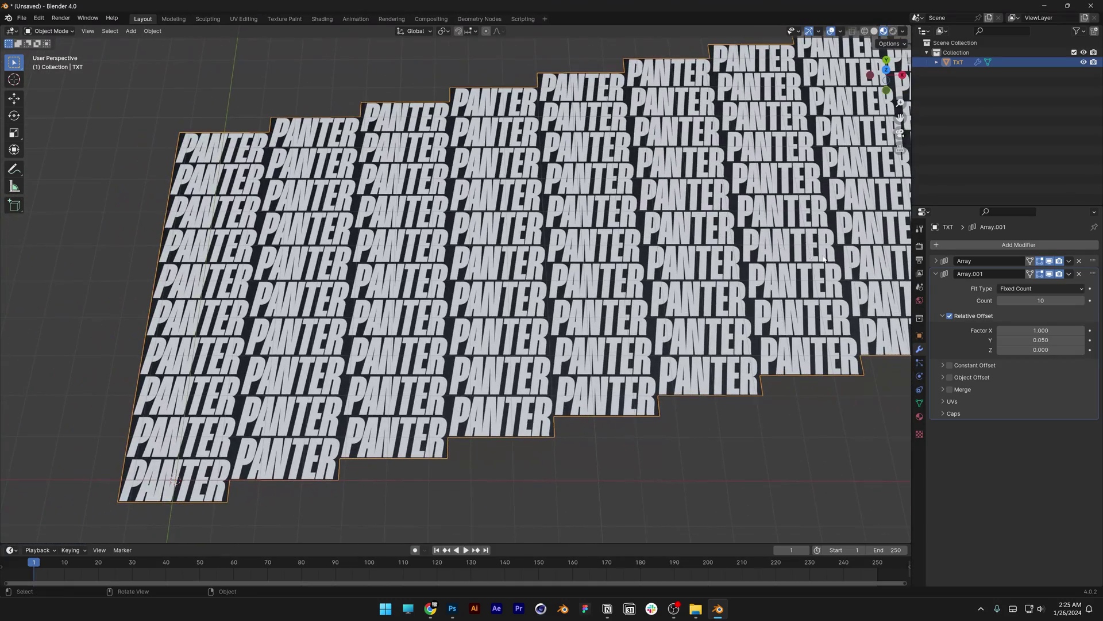
- Set Array.001's count to 2 and duplicate it as Array.002
left_click(1041, 300)
type("2")
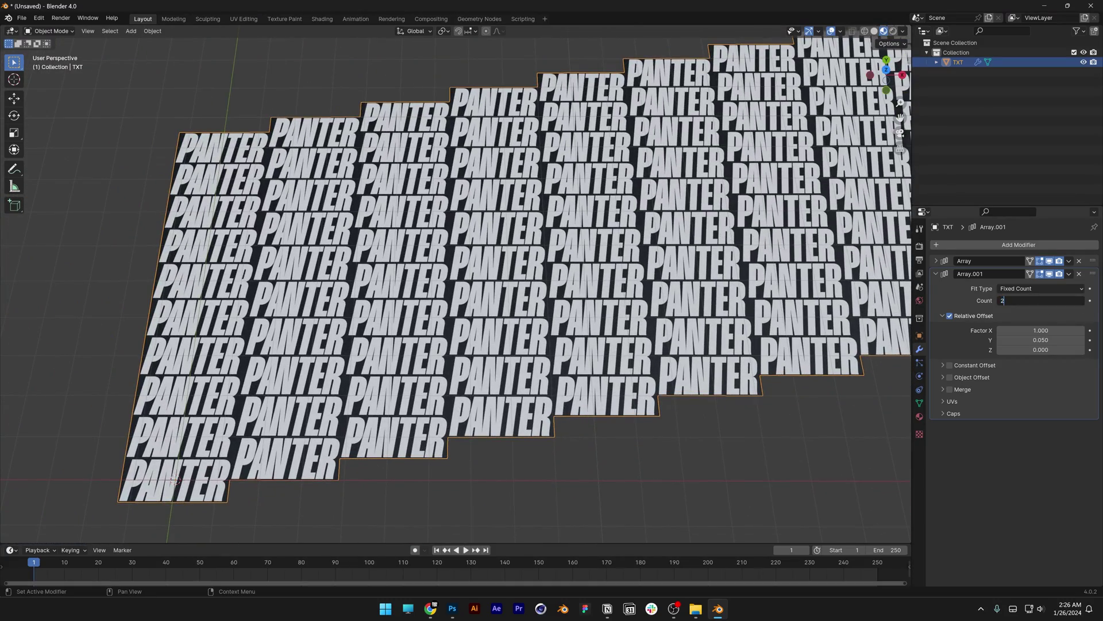
key("Return")
left_click(1070, 274)
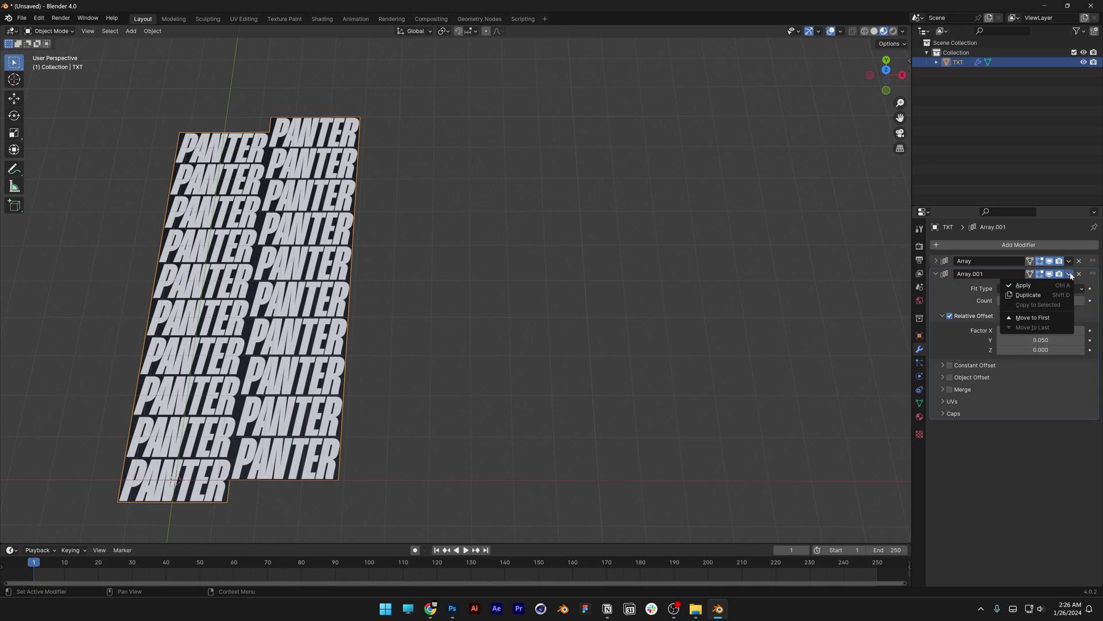
left_click(1043, 292)
left_click(935, 274)
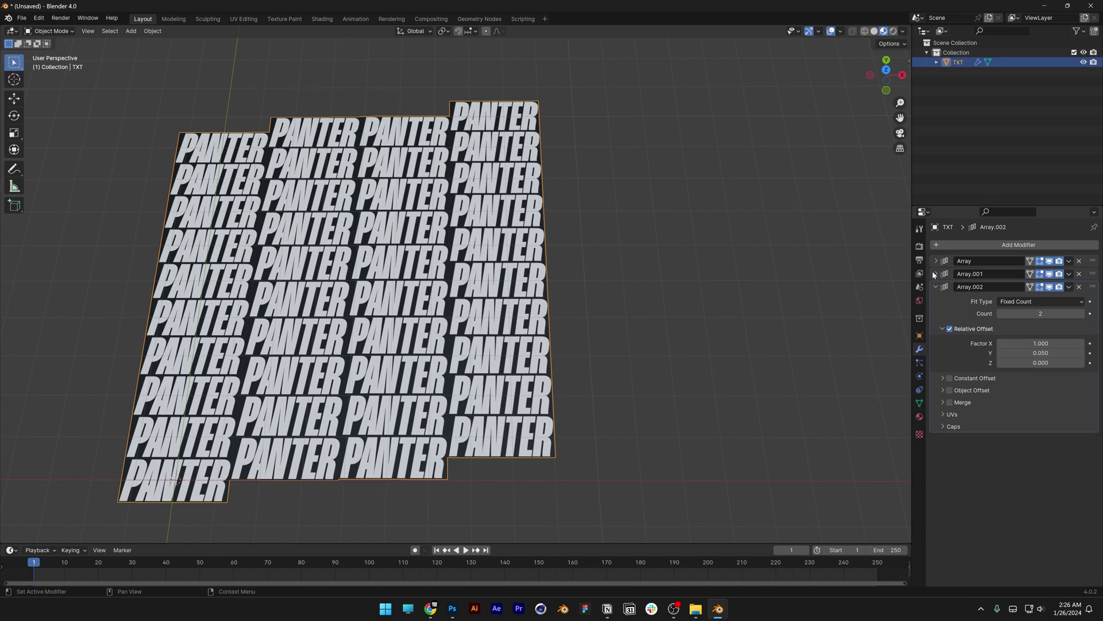
- Give Array.002 a Y offset of 0 and count 4, then orbit to a diagonal view
double_click(1028, 353)
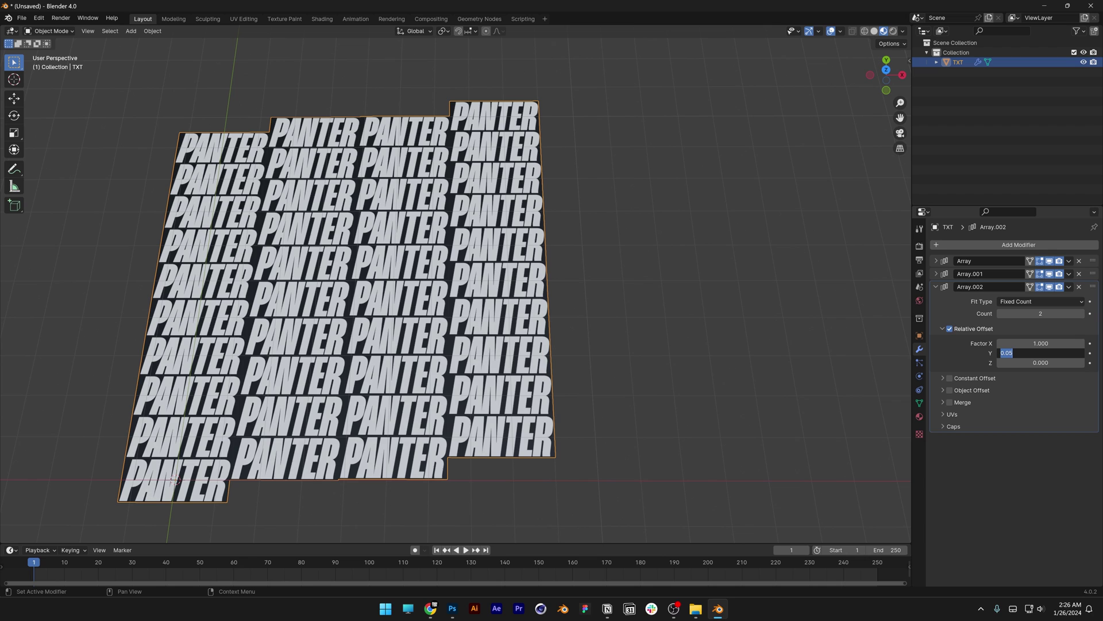
type("0")
key("Return")
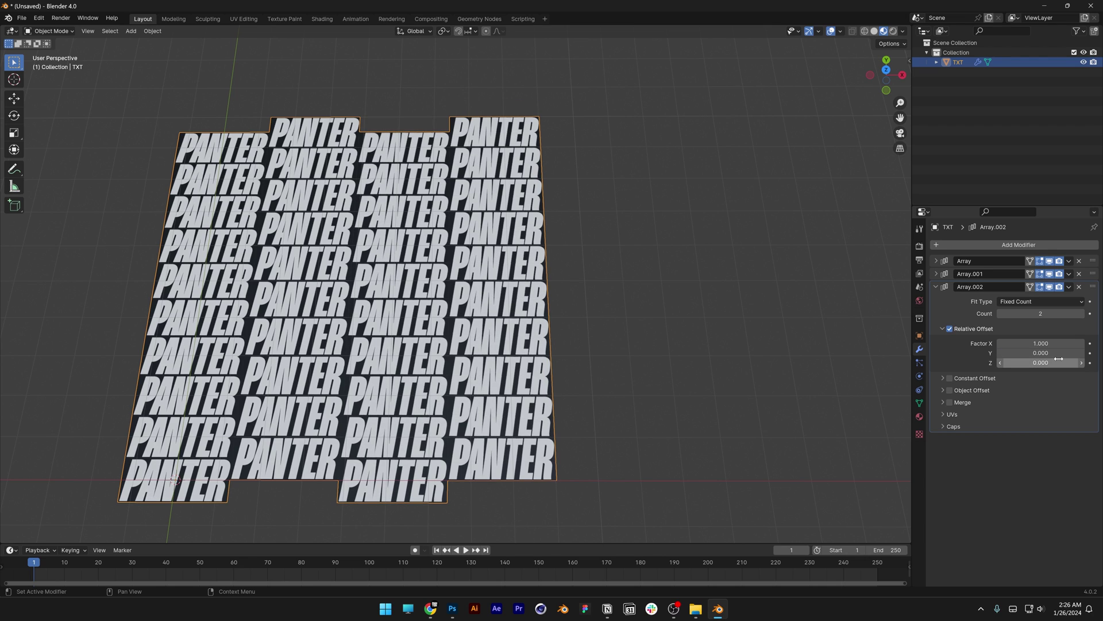
double_click(1029, 315)
type("5")
key("Return")
left_click_drag(1039, 315, 1026, 315)
scroll(543, 247, "down", 1)
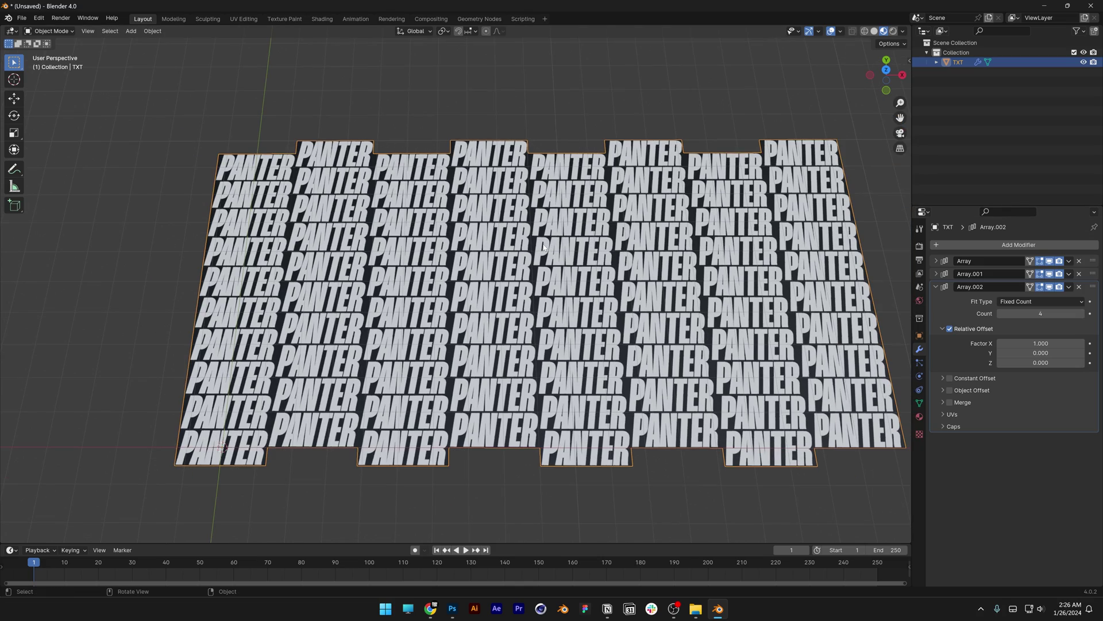
middle_click_drag(543, 247, 638, 259)
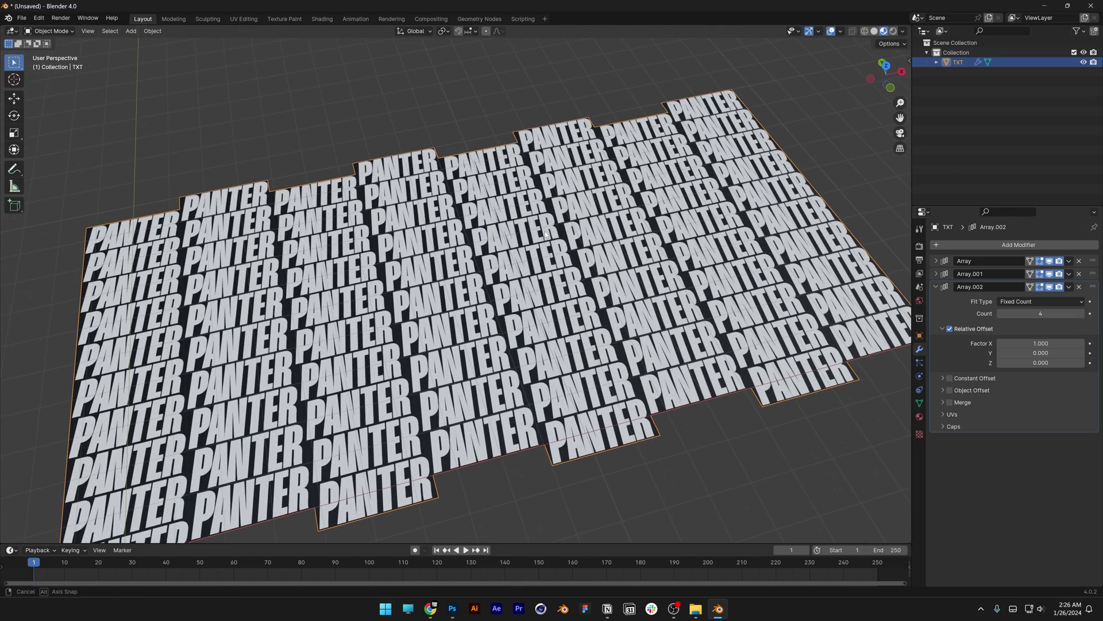
- Collapse the third array and add a Wave modifier to the text
left_click(936, 287)
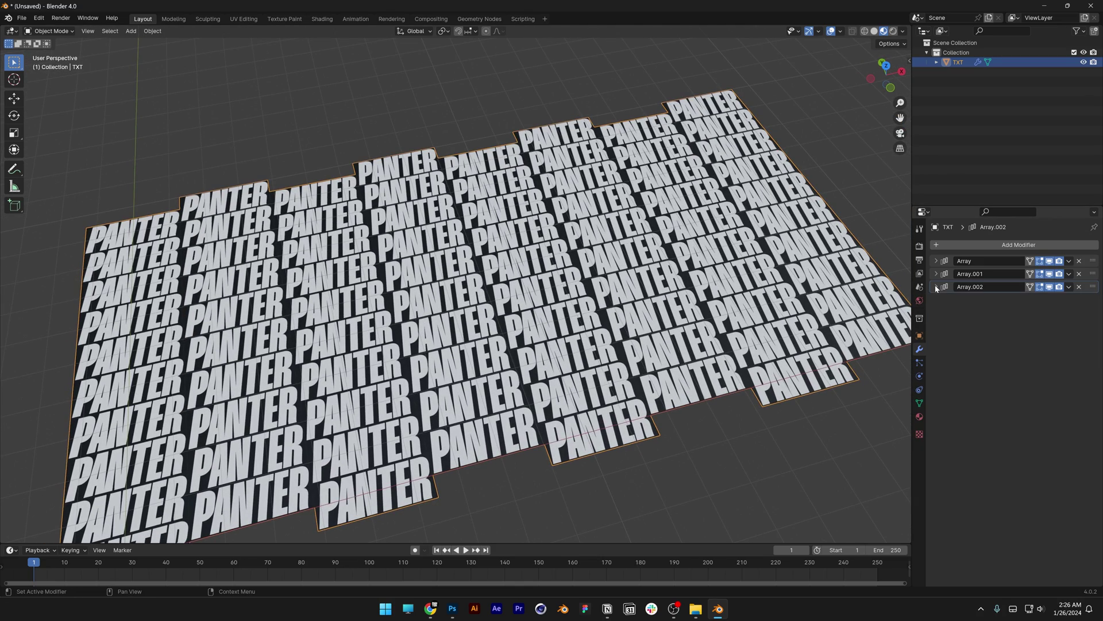
left_click(1029, 246)
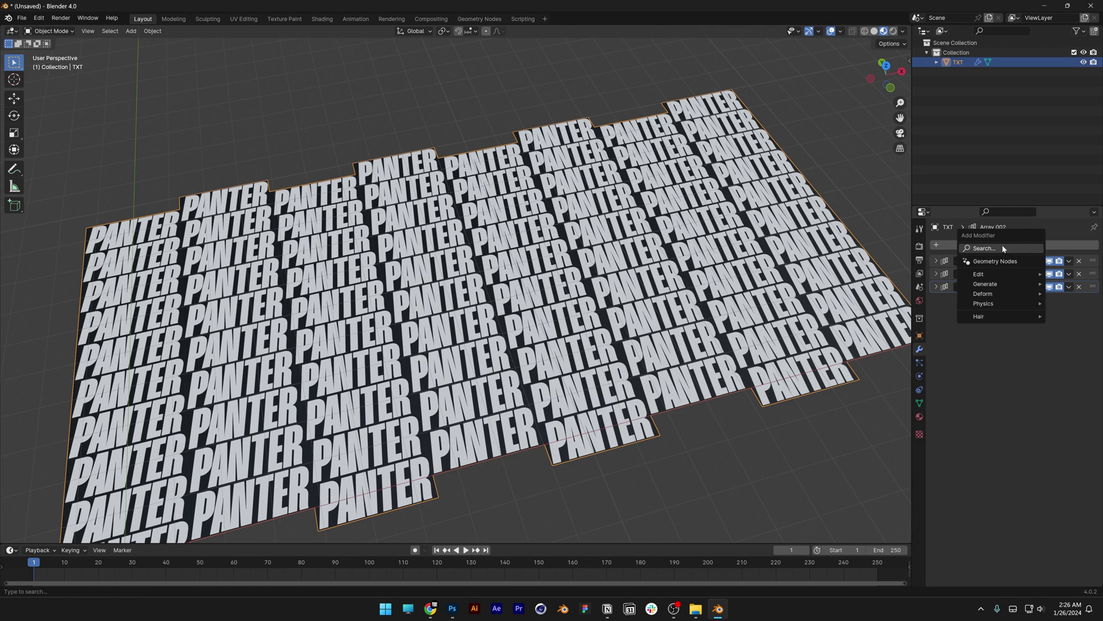
left_click(1028, 249)
type("wave")
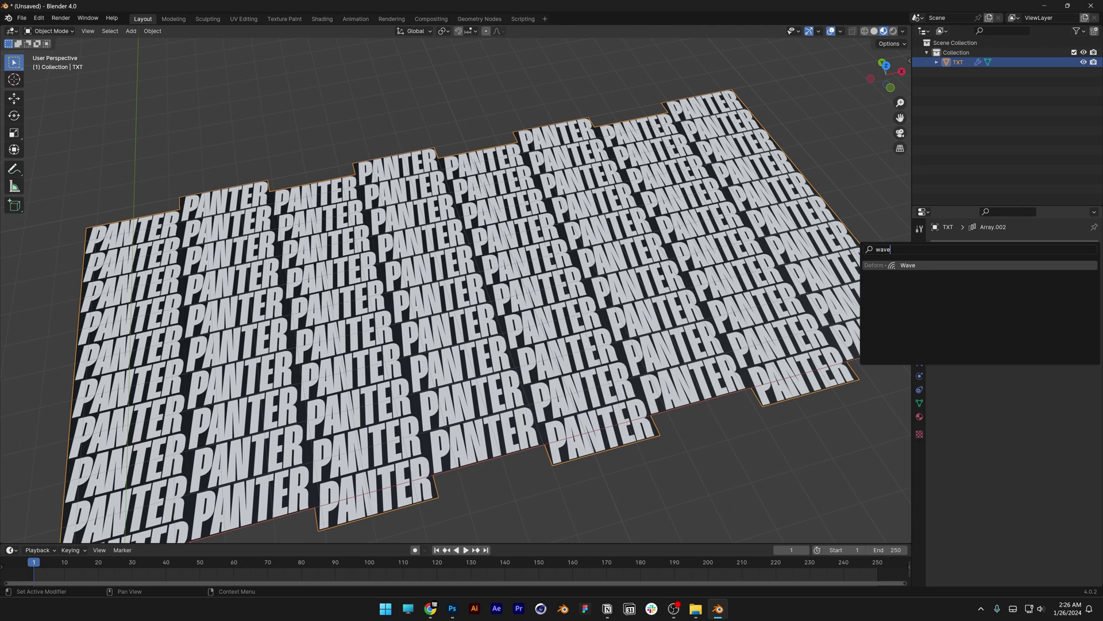
key("Return")
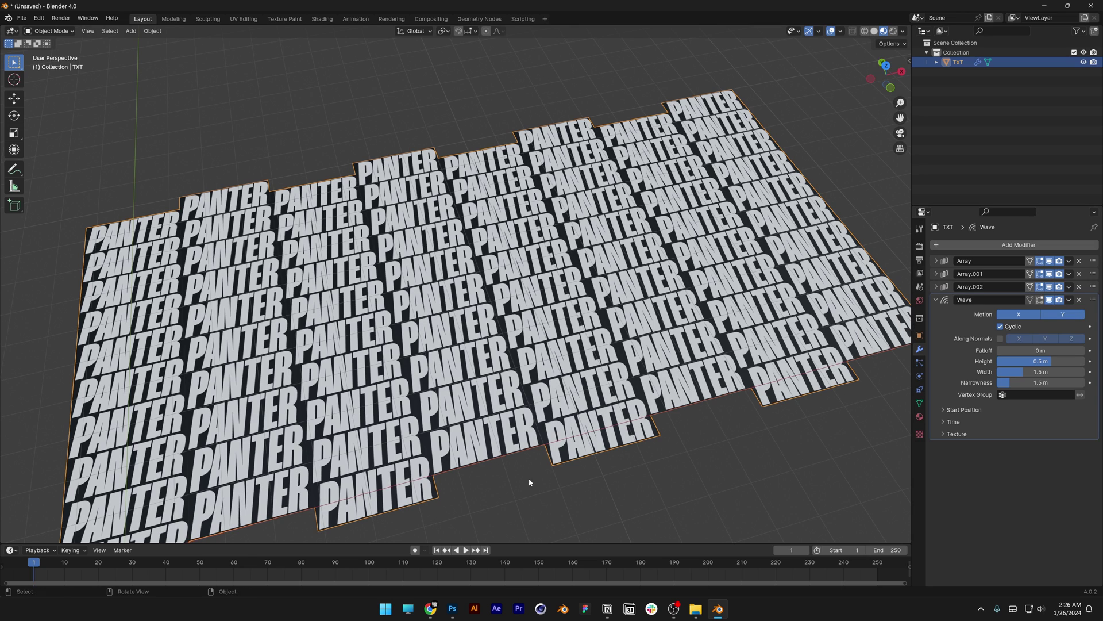
- Preview the wave in playback, turn off Motion X, and move to frame 82
left_click(468, 550)
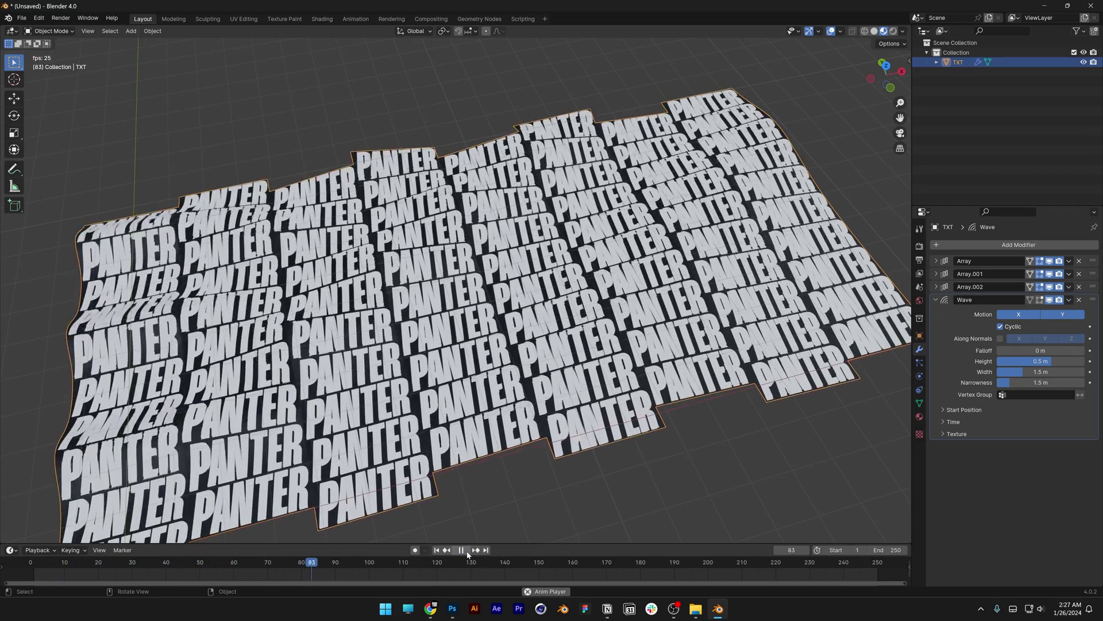
left_click(465, 551)
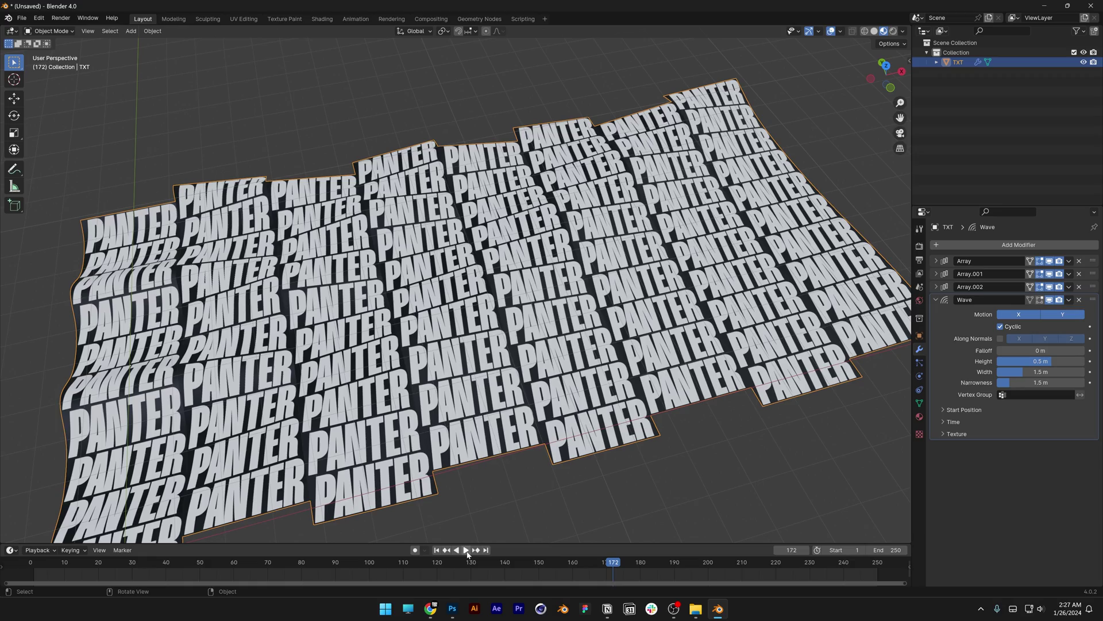
left_click(1019, 314)
left_click_drag(264, 566, 309, 566)
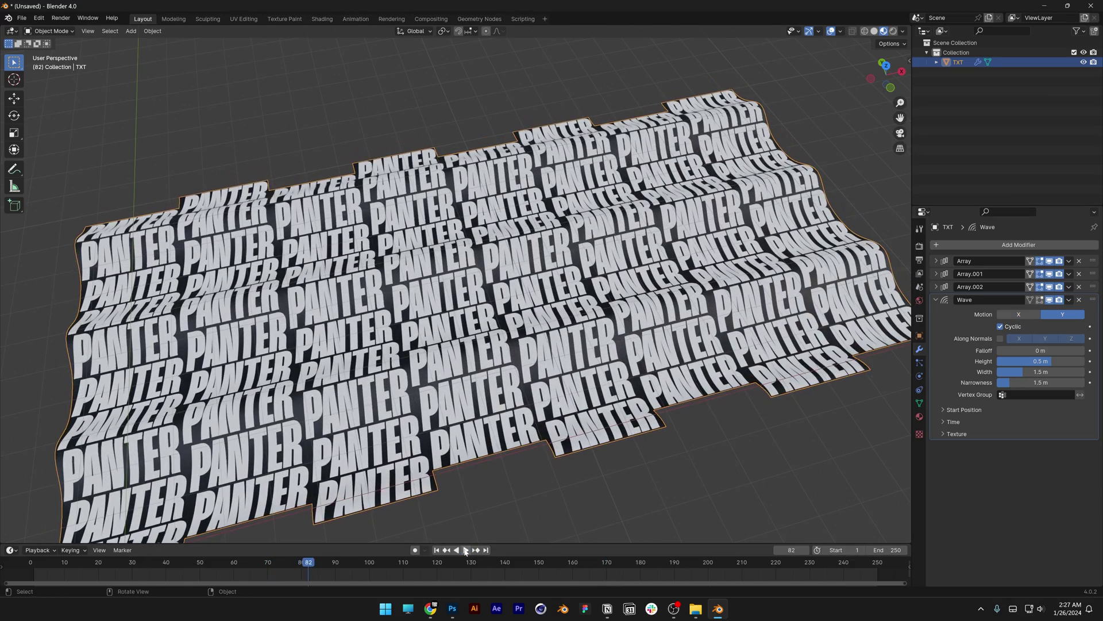
scroll(522, 332, "up", 2)
- Orbit low over the sheet and set wave height 0.66 m, width 1.1 m, narrowness 1.9 m
middle_click_drag(442, 345, 724, 350)
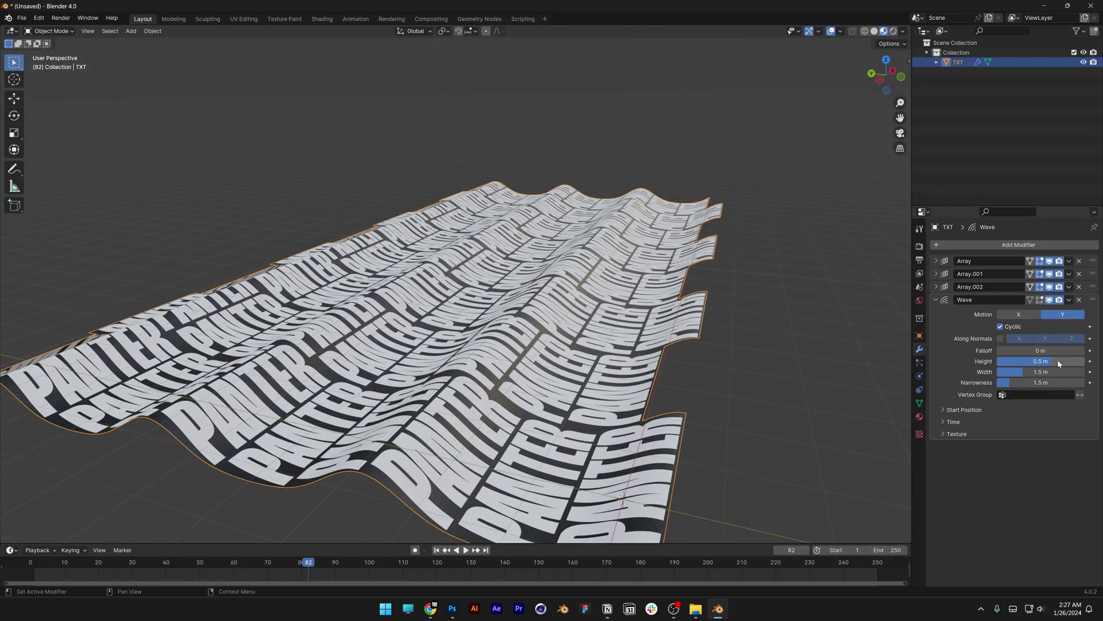
mouse_move(1047, 363)
left_mouse_down()
mouse_move(1032, 363)
mouse_move(1073, 363)
mouse_move(1060, 363)
left_mouse_up()
left_click_drag(1060, 363, 1023, 382)
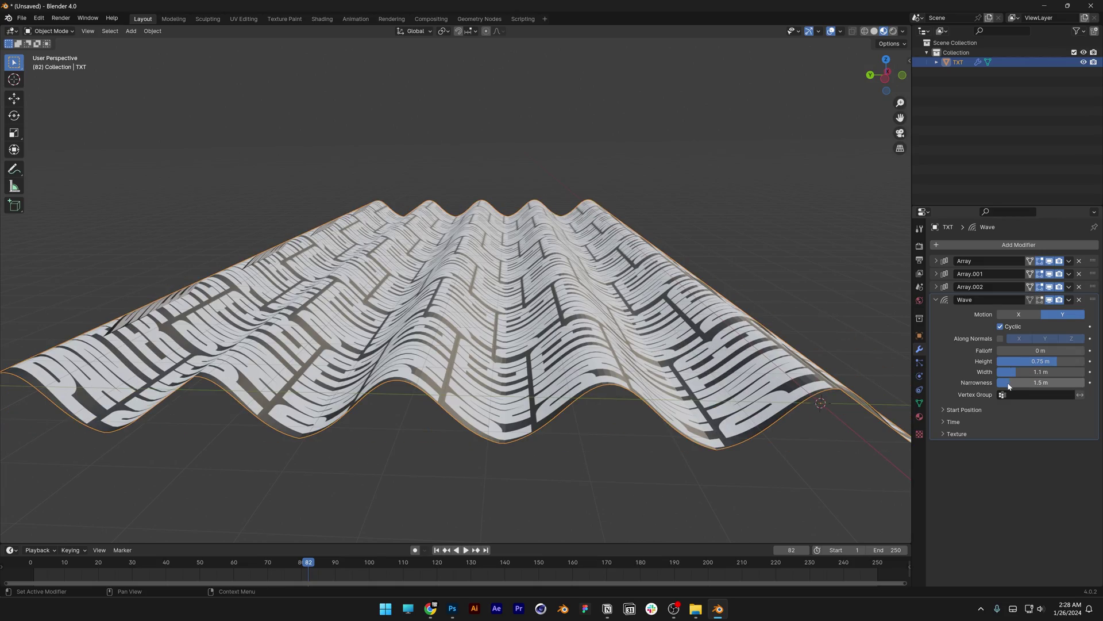
middle_click_drag(833, 356, 724, 324)
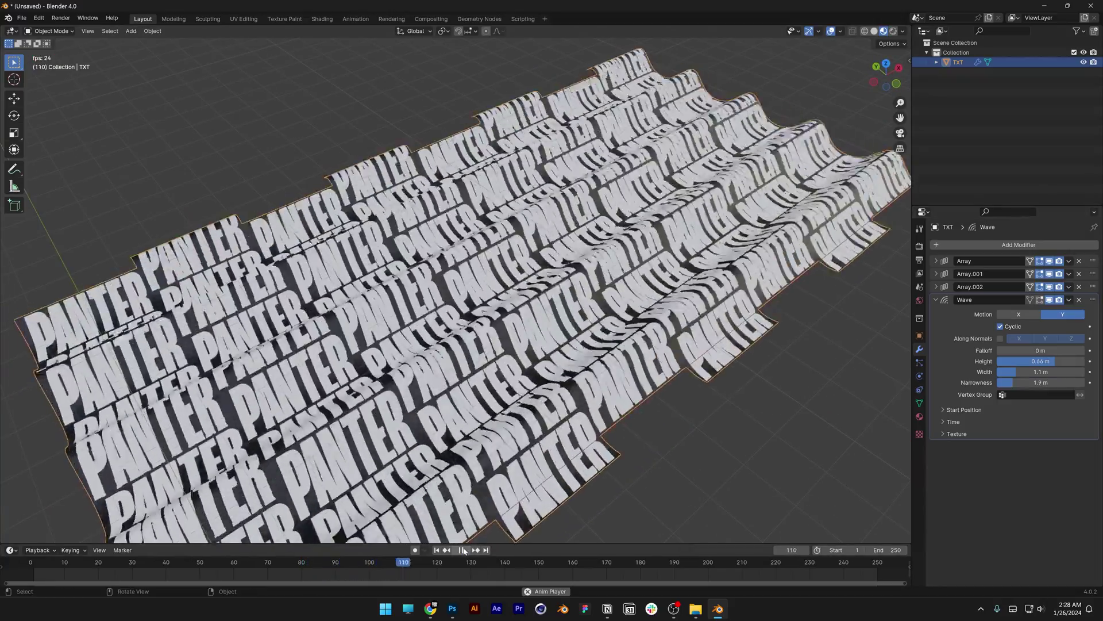
- Stop playback, lower the Wave Time speed to 0.08, and play the animation again
left_click(464, 550)
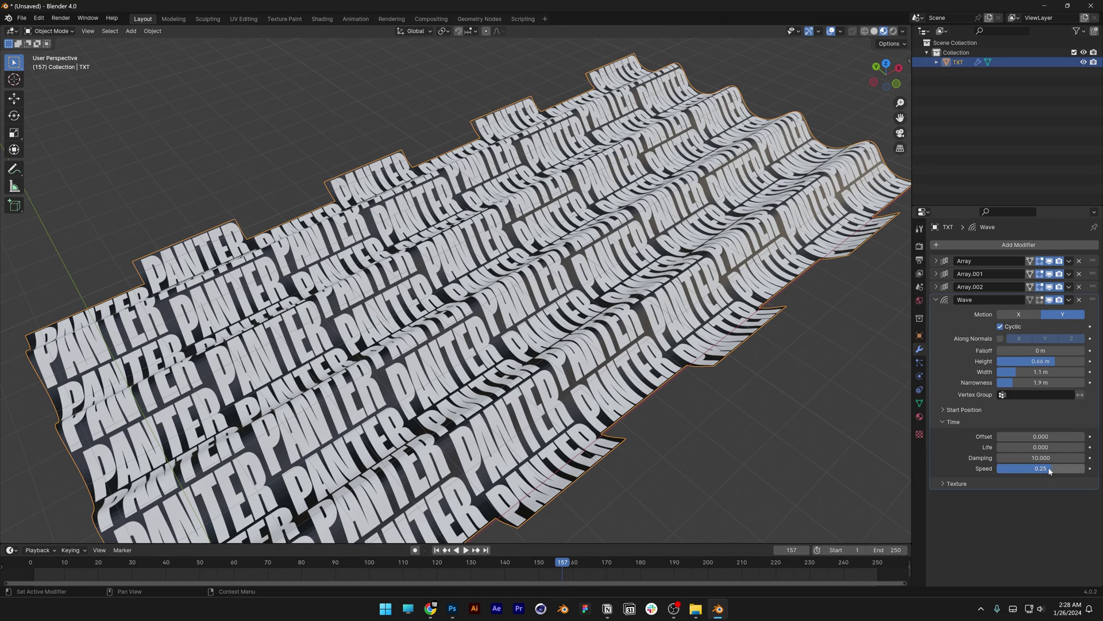
left_click_drag(1041, 468, 1028, 469)
left_click(465, 550)
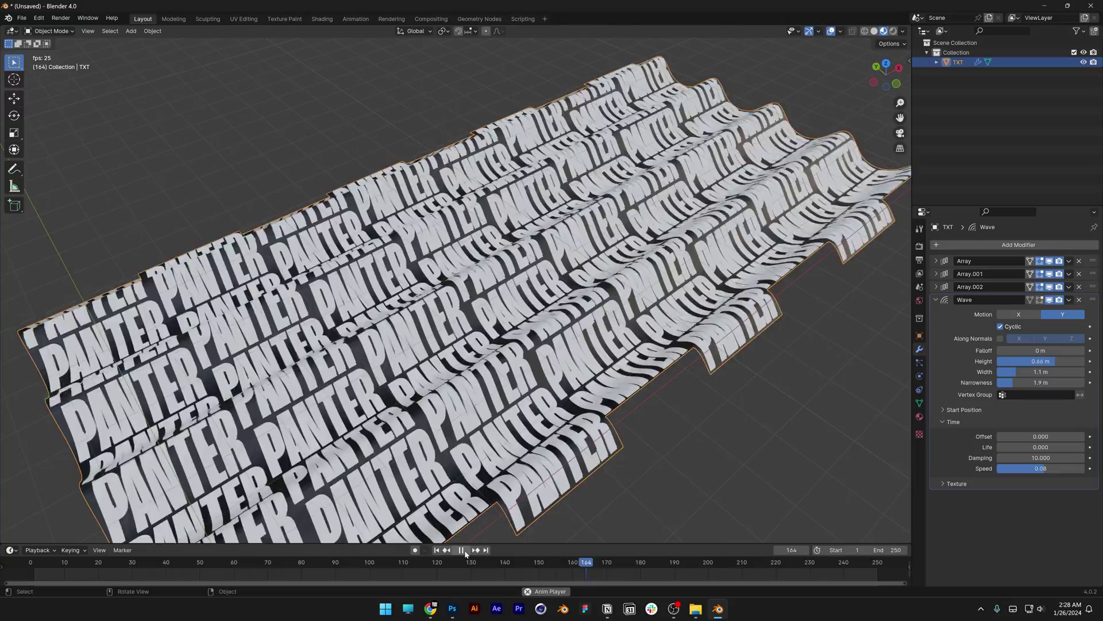